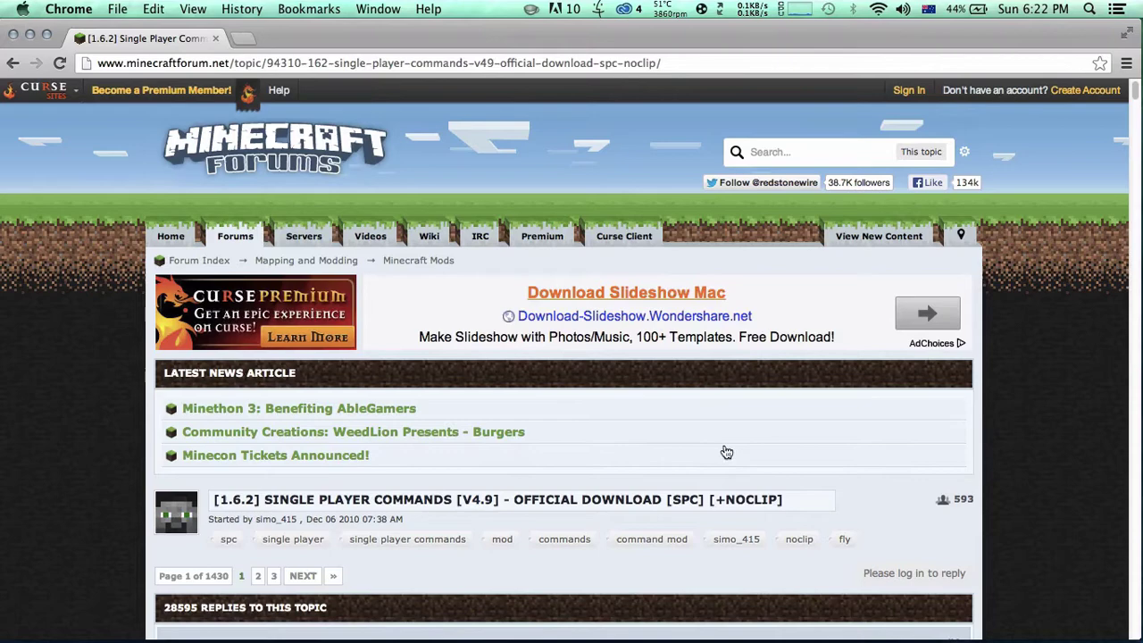
# Step: Download the Single Player Commands V4.9 manual installation zip for Minecraft 1.6.2 from the forum topic
pyautogui.scroll(-20, 598, 378)
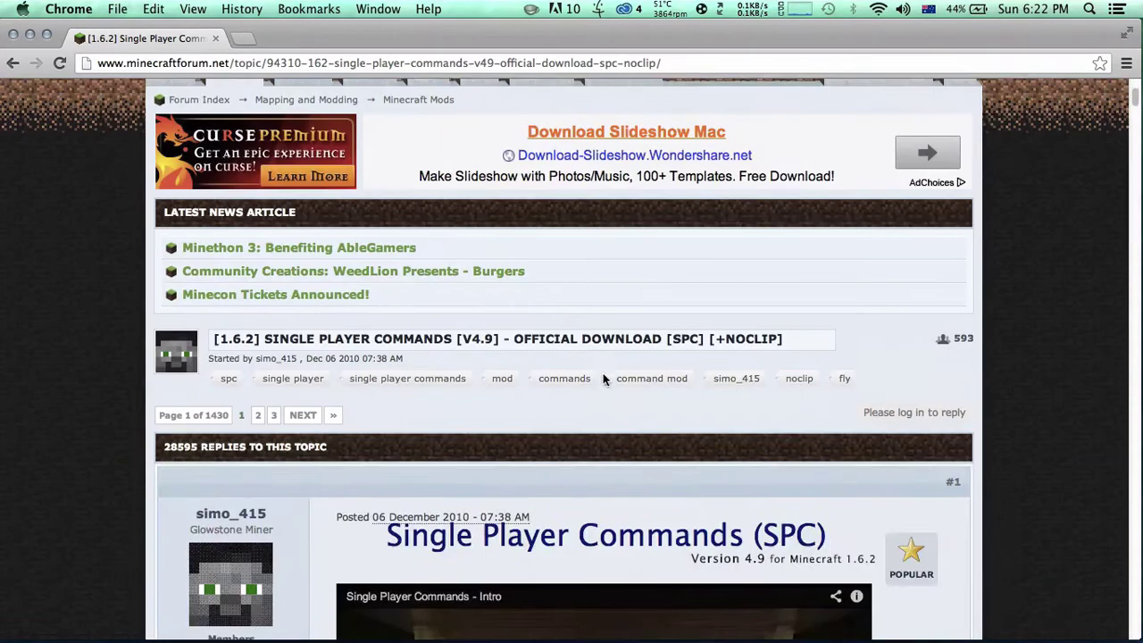
pyautogui.scroll(5, 596, 364)
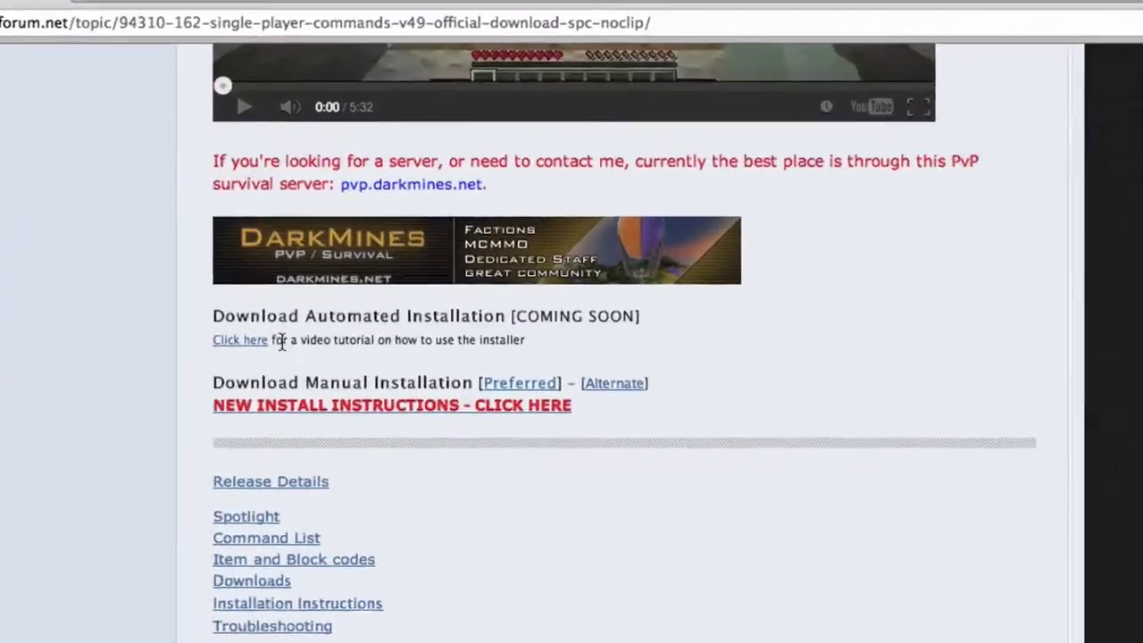
pyautogui.moveTo(364, 266); pyautogui.dragTo(556, 328)
pyautogui.click(436, 356)
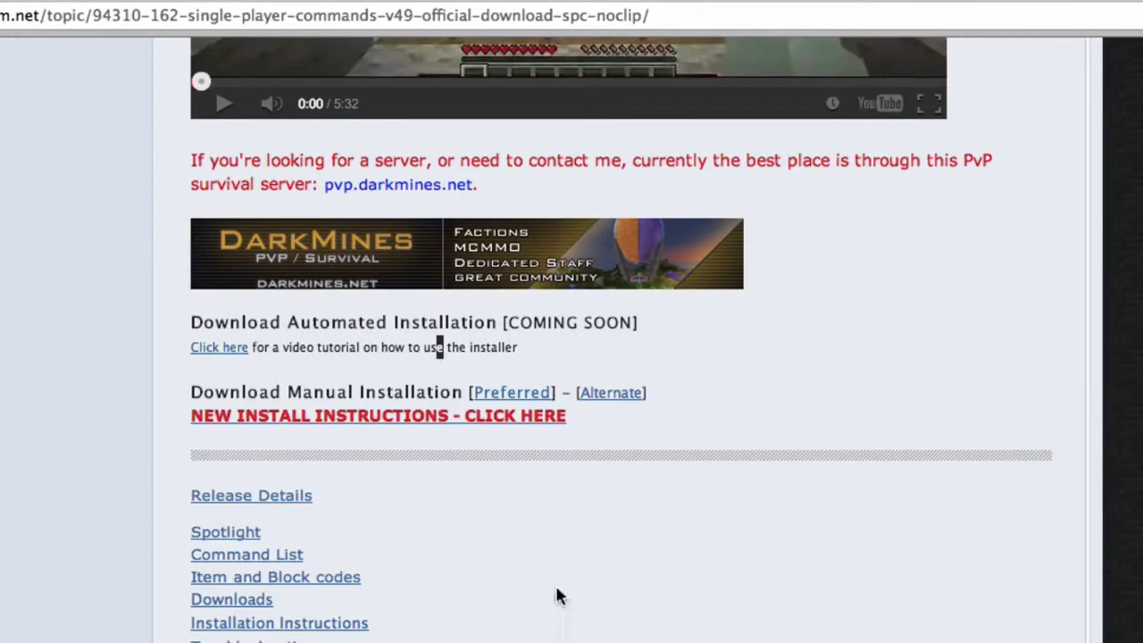
pyautogui.click(620, 611)
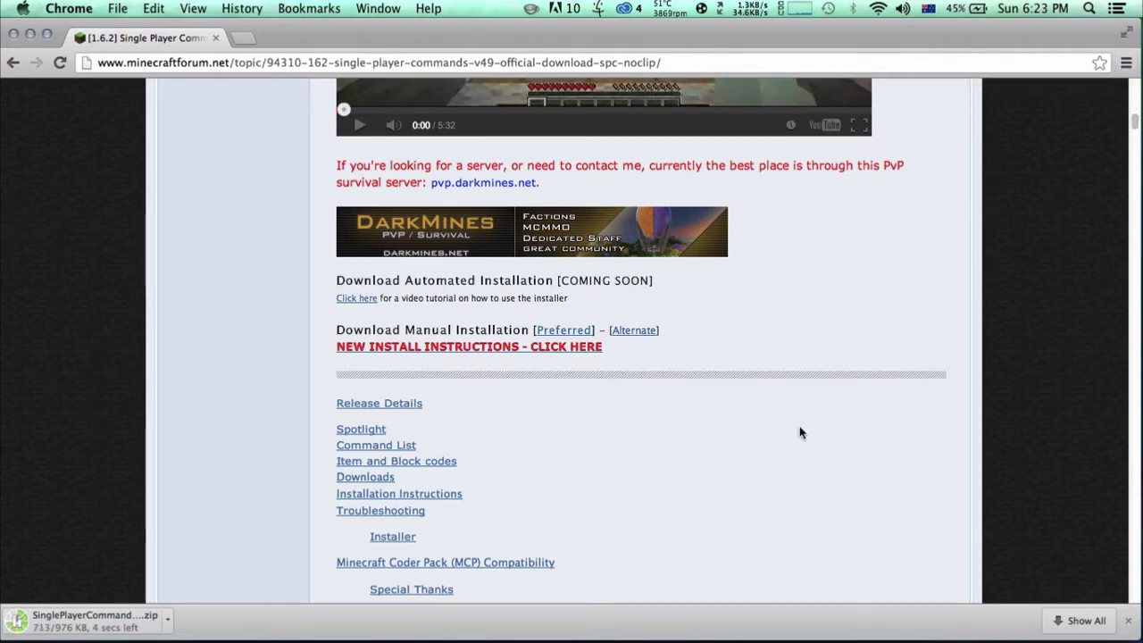
pyautogui.scroll(10, 490, 438)
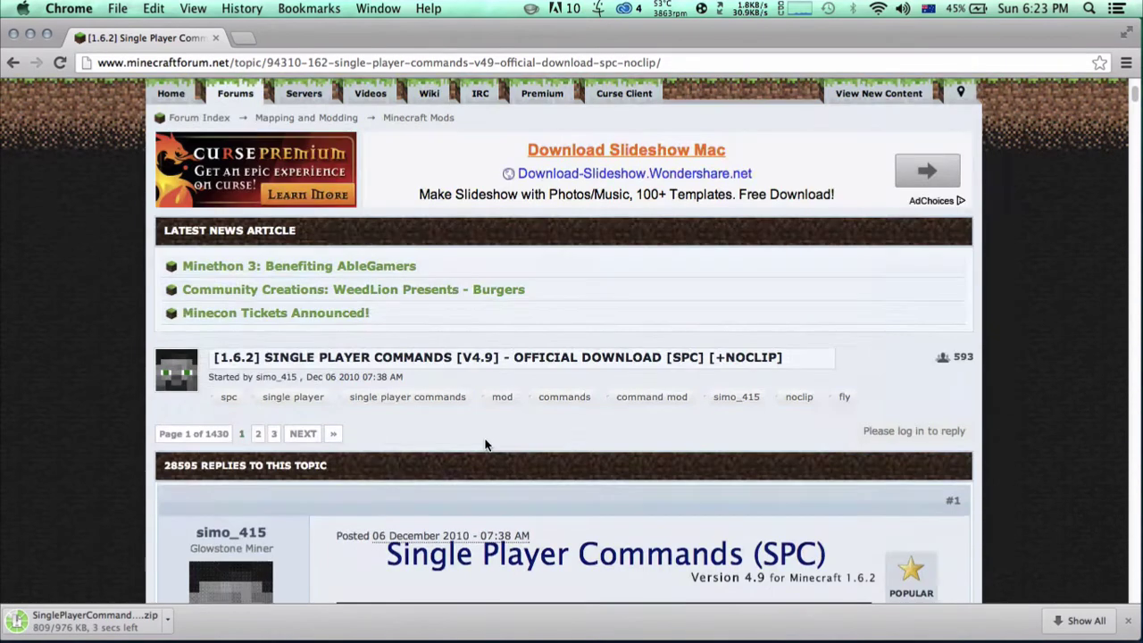
pyautogui.scroll(-10, 489, 437)
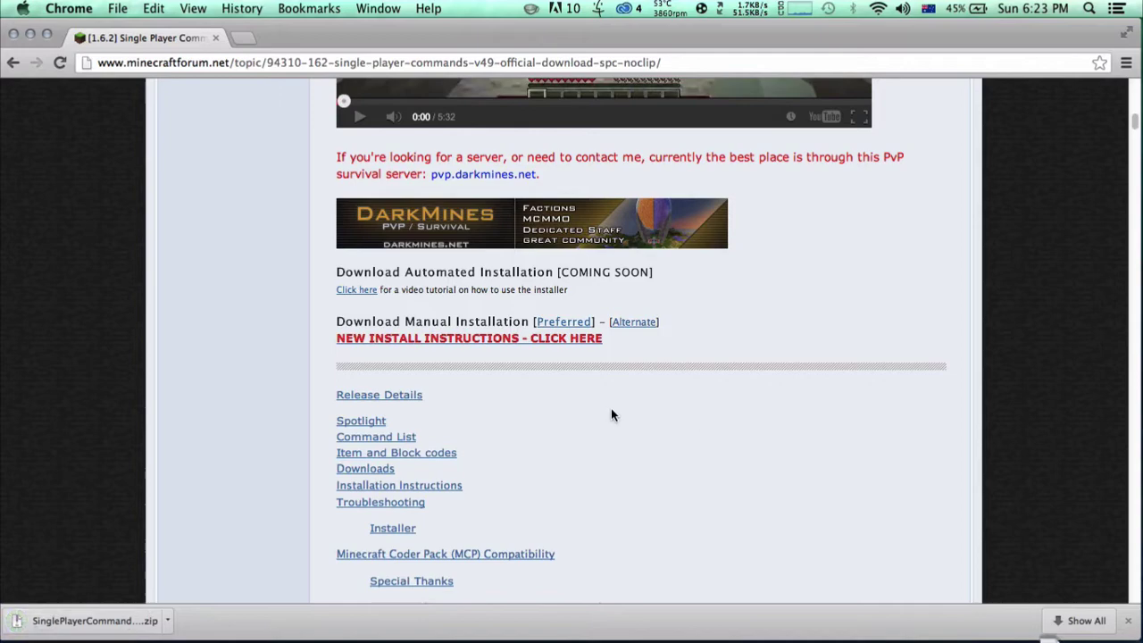
# Step: Close the browser window and open the Downloads folder in Finder
pyautogui.click(15, 34)
pyautogui.click(671, 437)
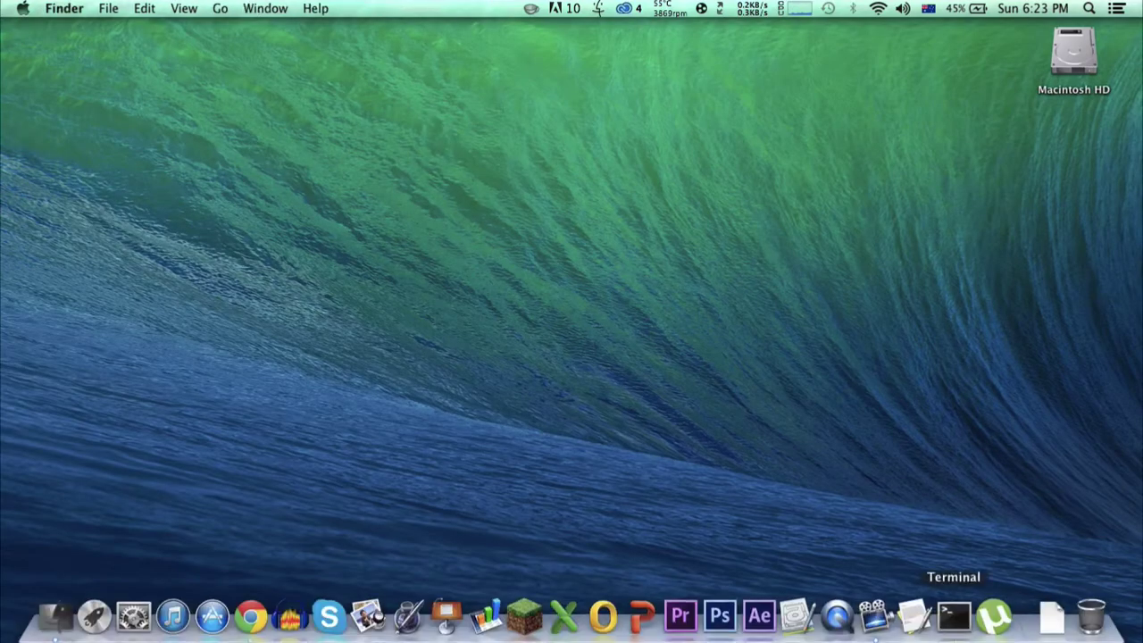
pyautogui.click(1048, 614)
pyautogui.click(1054, 527)
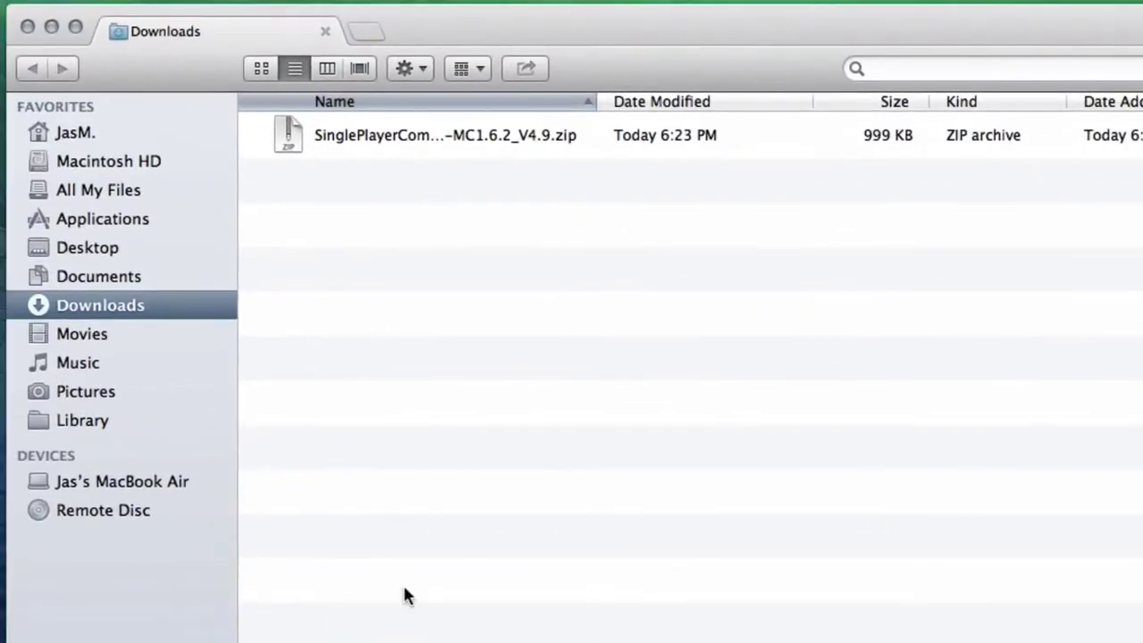
# Step: Open the Library/Application Support/minecraft folder in a second Finder tab, keeping Downloads open
pyautogui.click(385, 28)
pyautogui.click(125, 418)
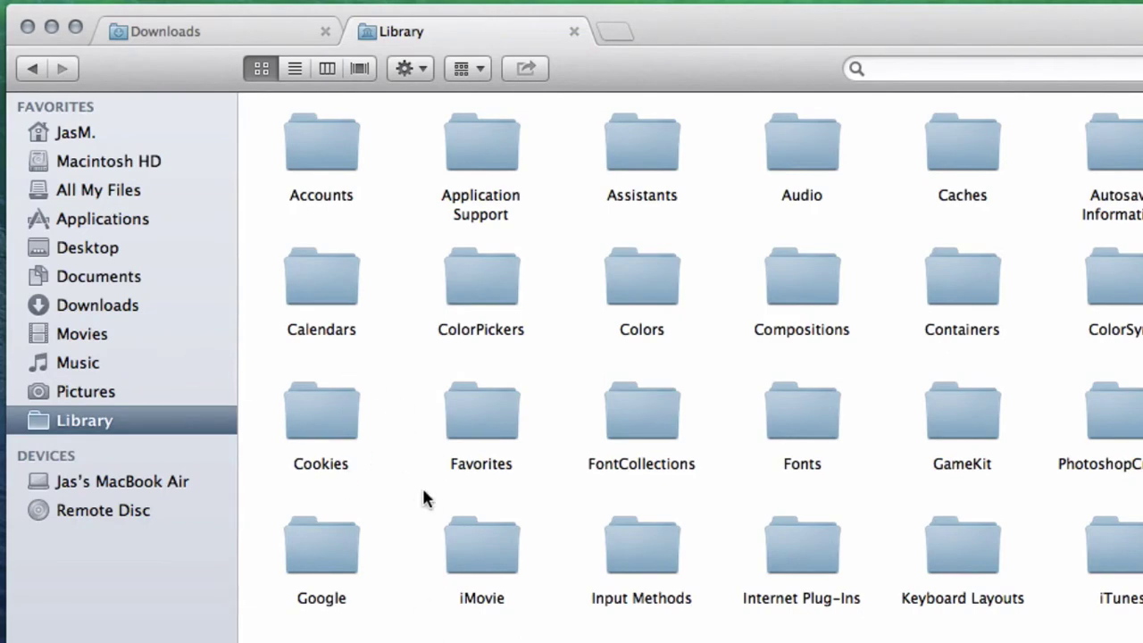
pyautogui.doubleClick(481, 170)
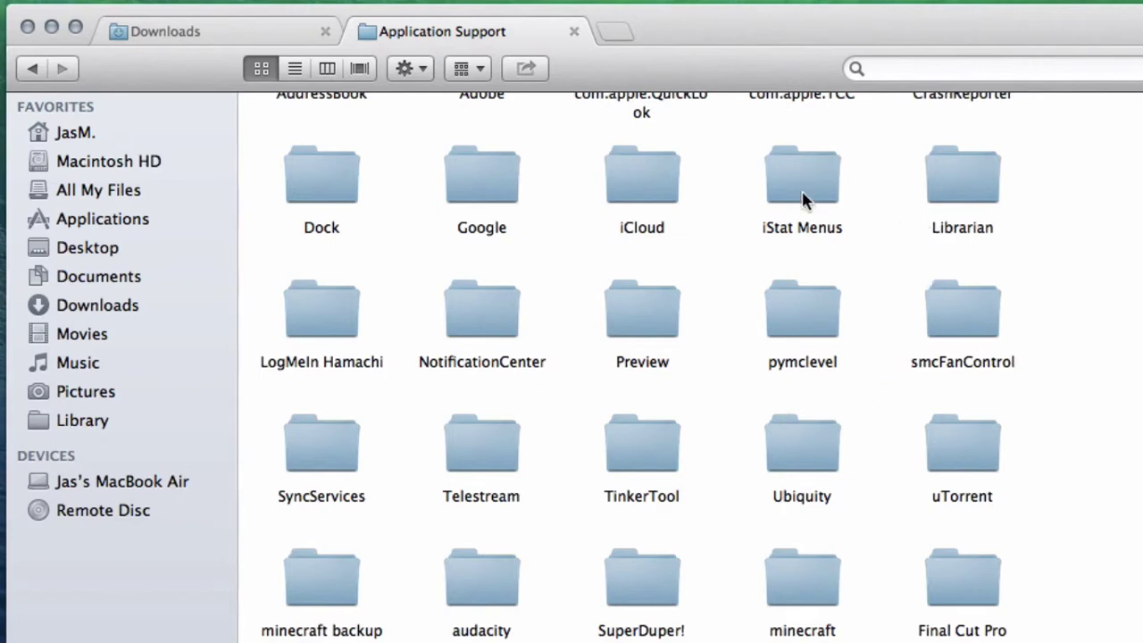
pyautogui.doubleClick(791, 604)
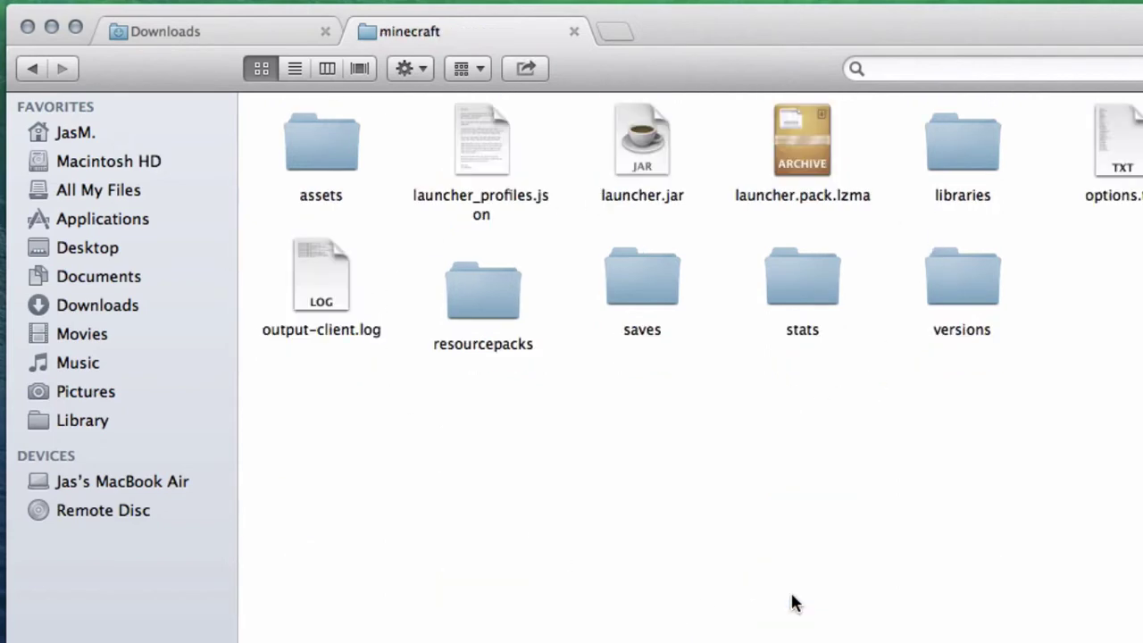
# Step: Clean up the icon arrangement in the minecraft folder and open its versions folder
pyautogui.rightClick(557, 398)
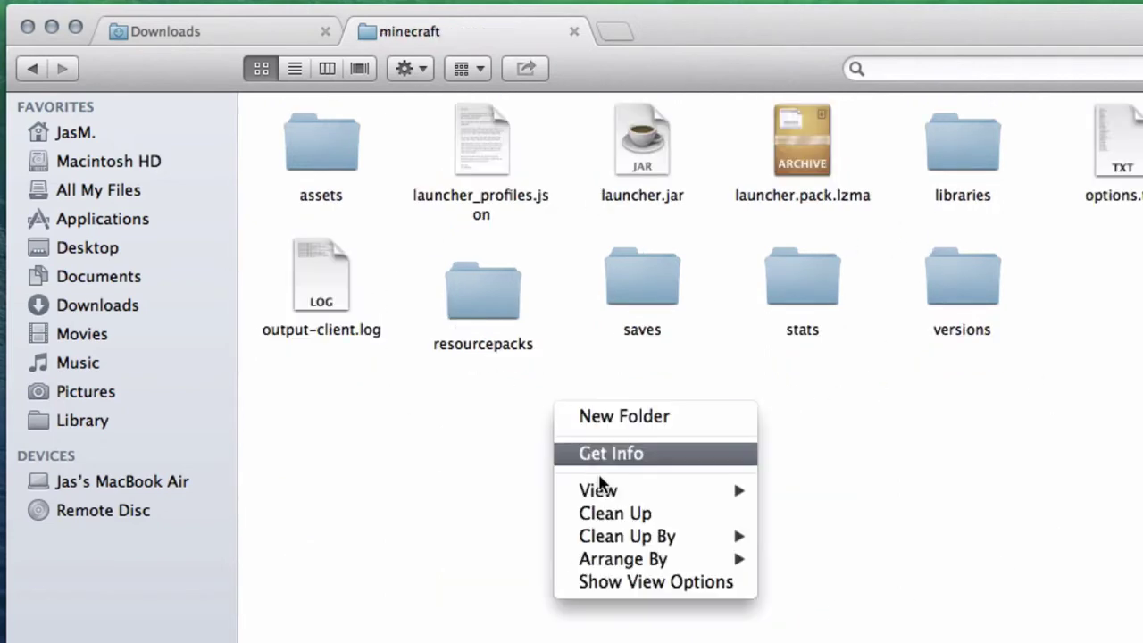
pyautogui.click(616, 510)
pyautogui.doubleClick(971, 284)
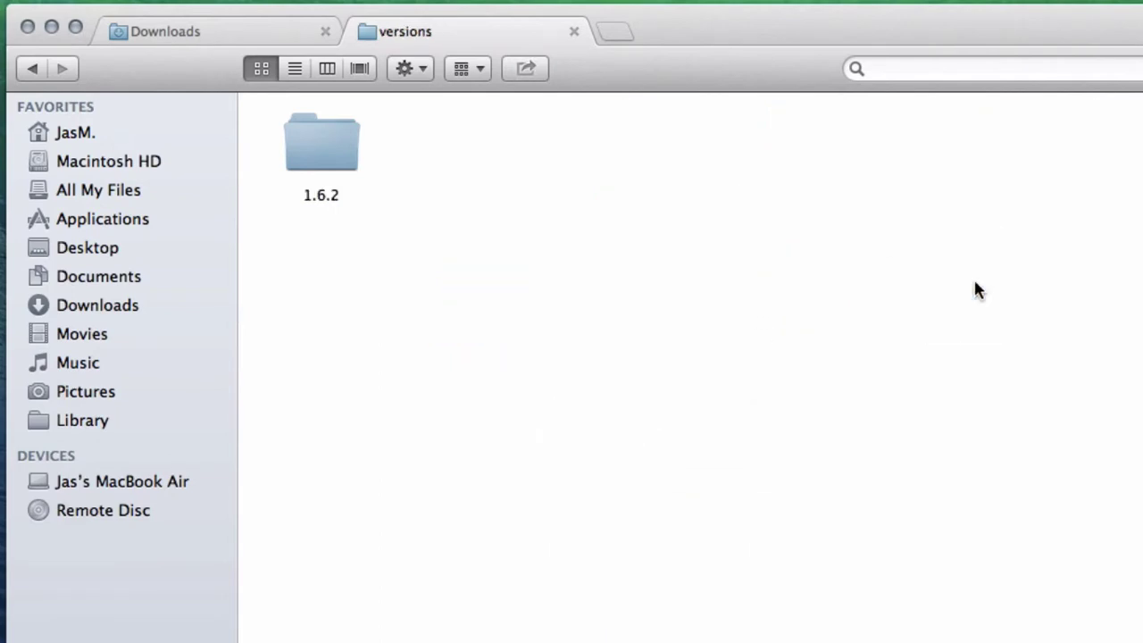
# Step: Duplicate the 1.6.2 version folder and name the copy "1.6.2 mods"
pyautogui.click(344, 154)
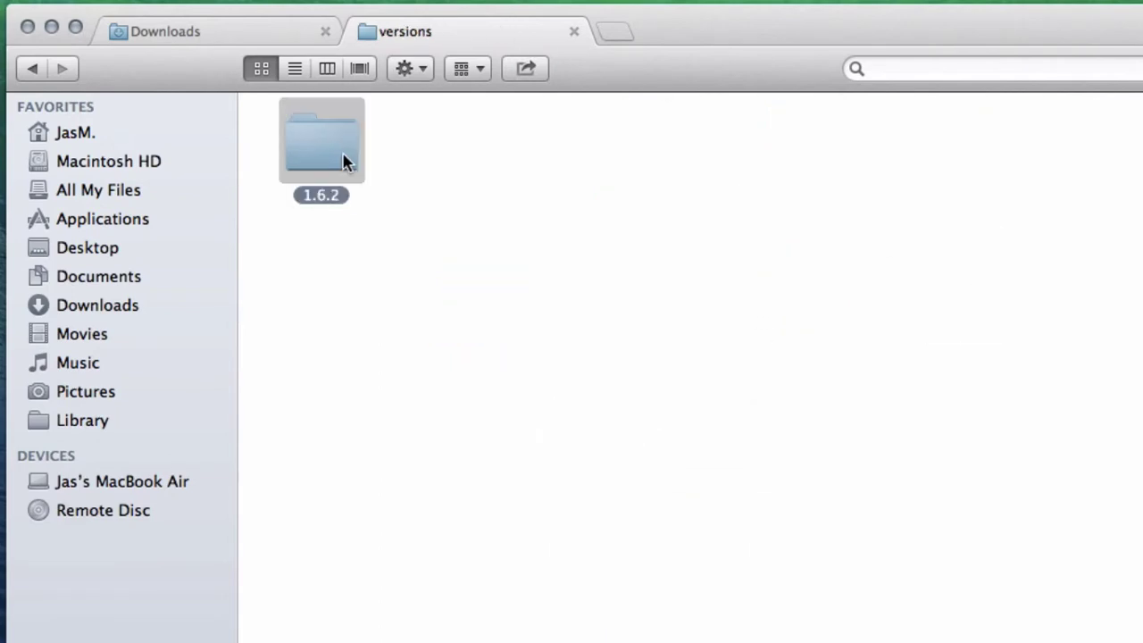
pyautogui.press('super+d')
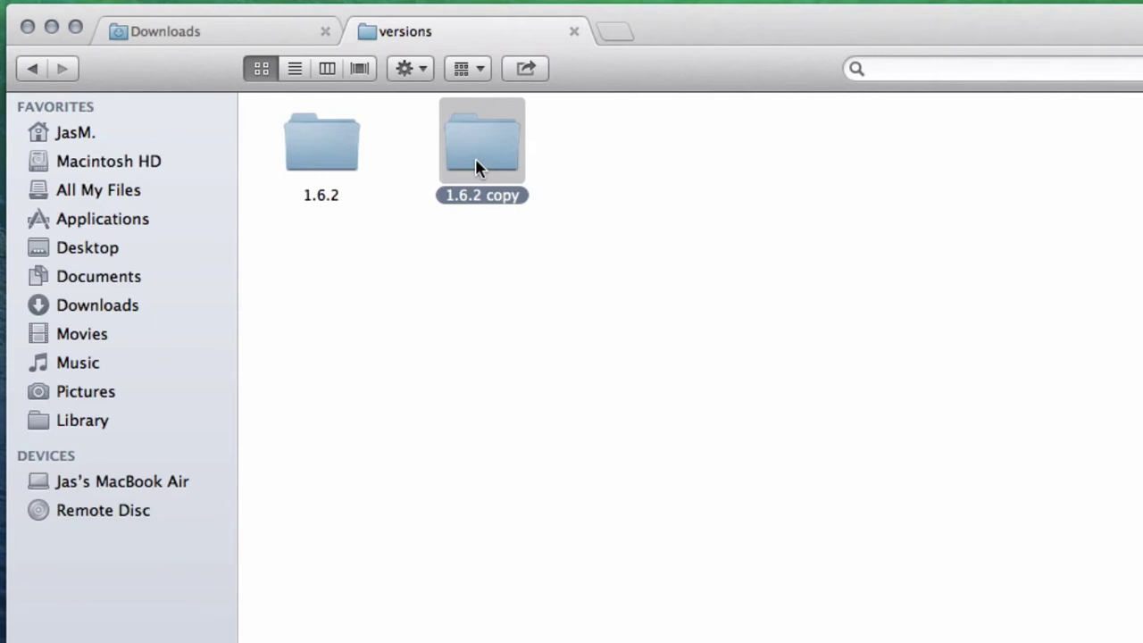
pyautogui.press('Return')
pyautogui.press('BackSpace')
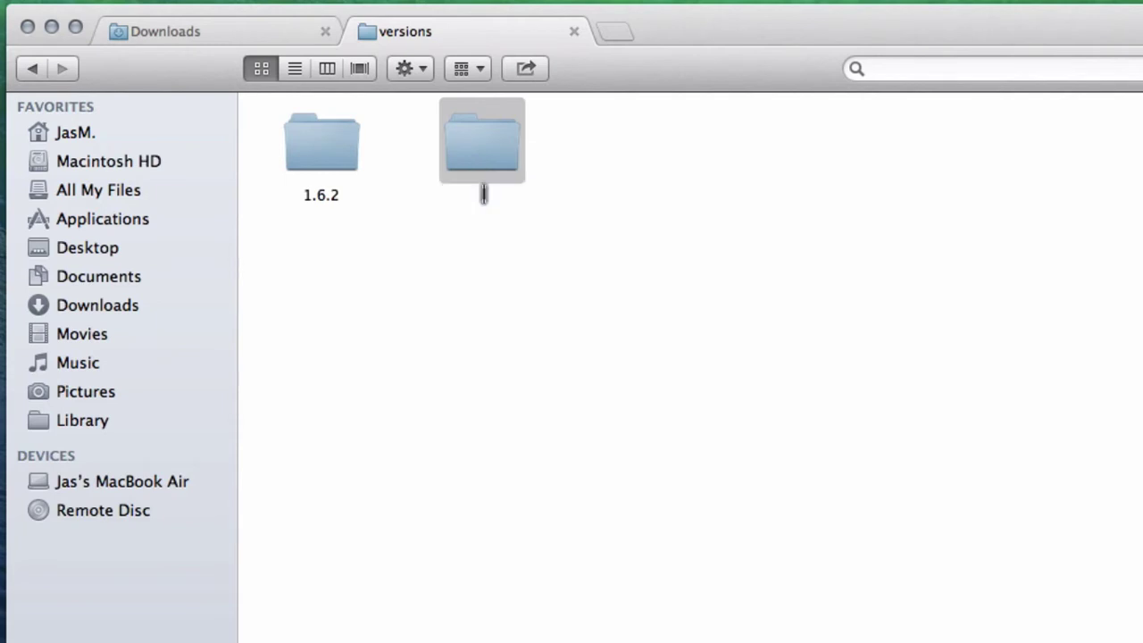
pyautogui.write('1.6.2')
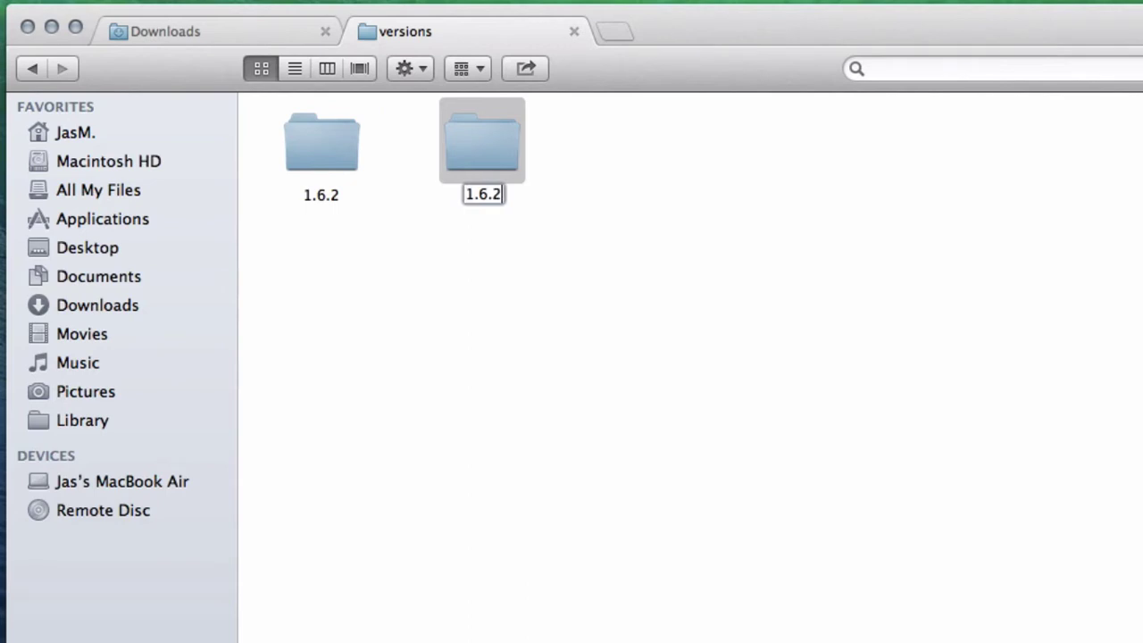
pyautogui.write(' mods')
pyautogui.press('Return')
# Step: Open the "1.6.2 mods" folder and rename its JSON file to "1.6.2 mods.json"
pyautogui.press('super+o')
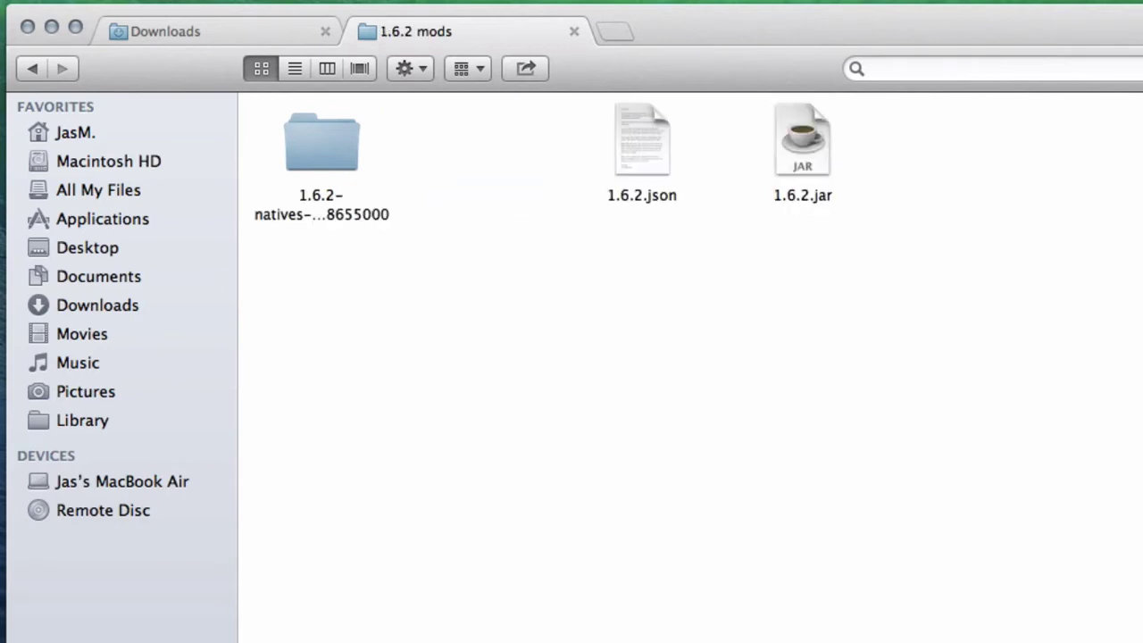
pyautogui.click(612, 123)
pyautogui.press('Return')
pyautogui.press('Right')
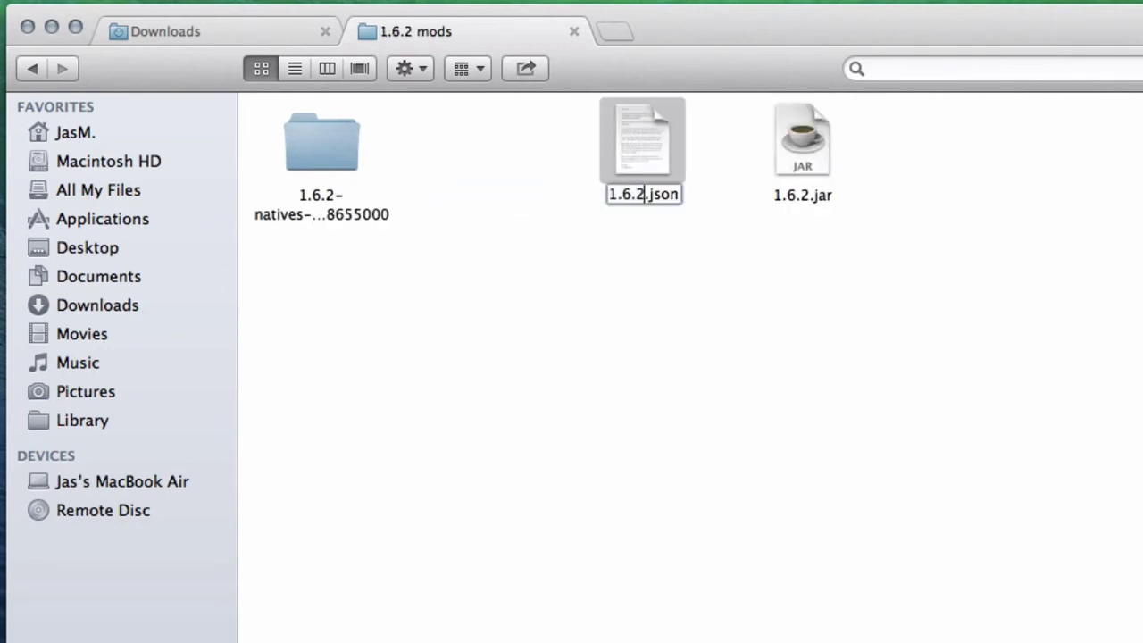
pyautogui.write('mods')
pyautogui.press('Return')
# Step: Rename the 1.6.2.jar file in the copied version folder to "1.6.2mods.jar"
pyautogui.press('Right')
pyautogui.press('Return')
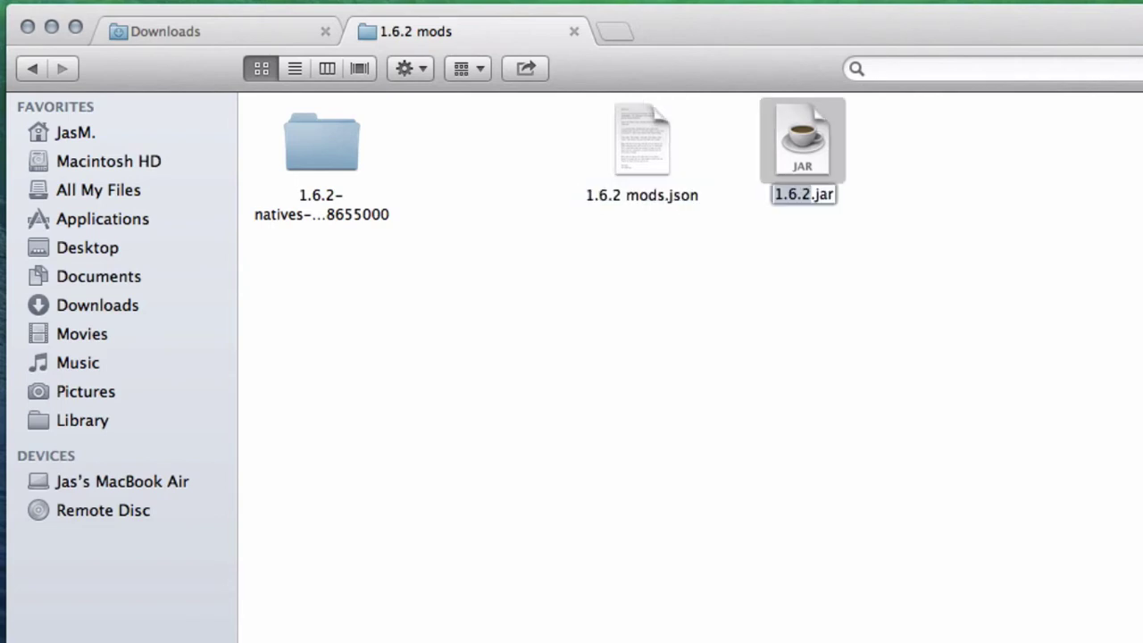
pyautogui.press('Right')
pyautogui.press('Right')
pyautogui.press('BackSpace')
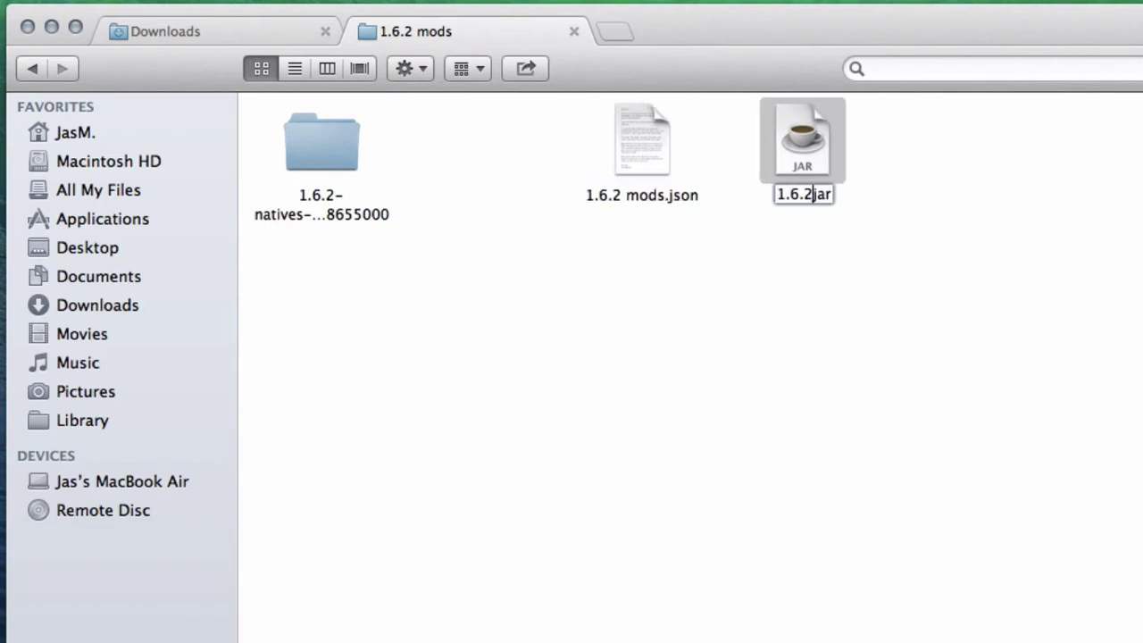
pyautogui.write('mods')
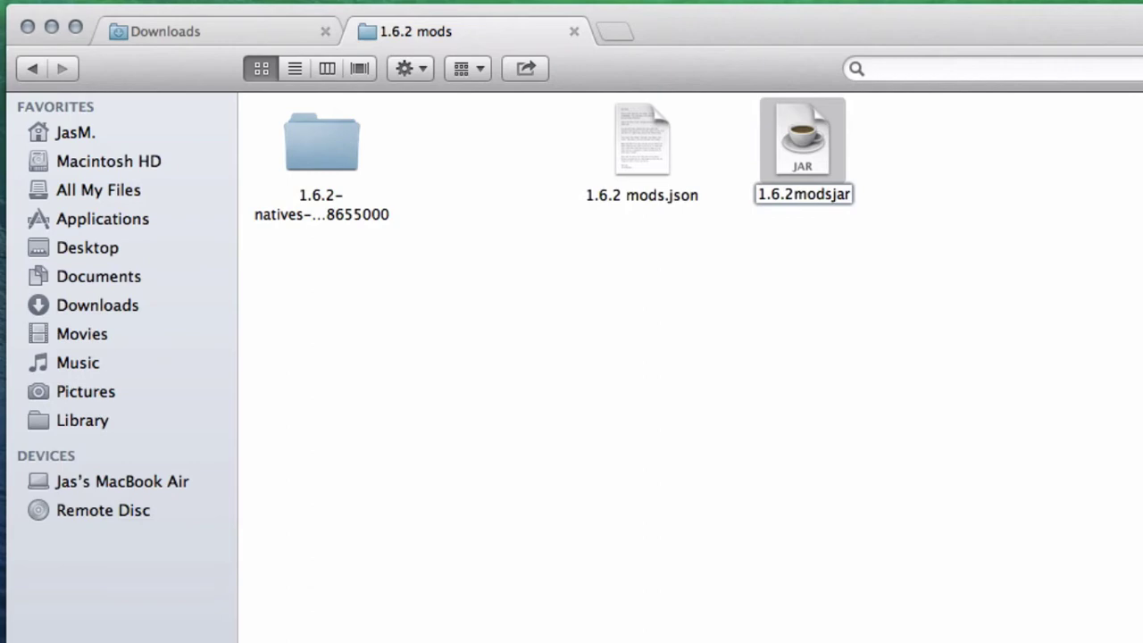
pyautogui.write('.')
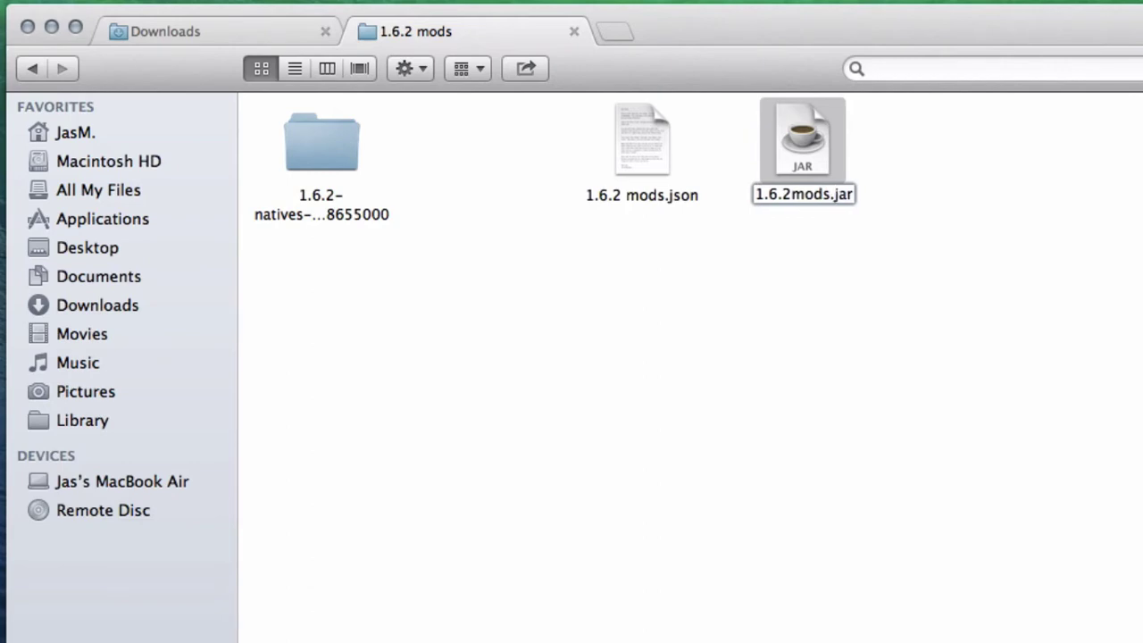
pyautogui.press('Return')
# Step: Append "mods" to the id value in 1.6.2 mods.json, then save and close the file
pyautogui.click(648, 156)
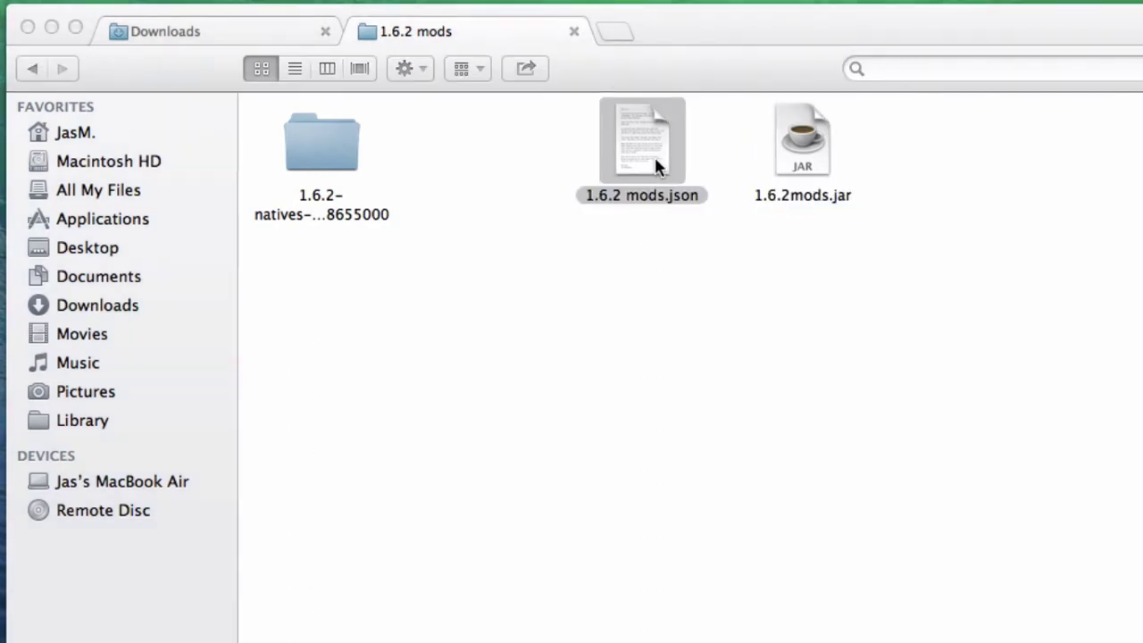
pyautogui.doubleClick(655, 161)
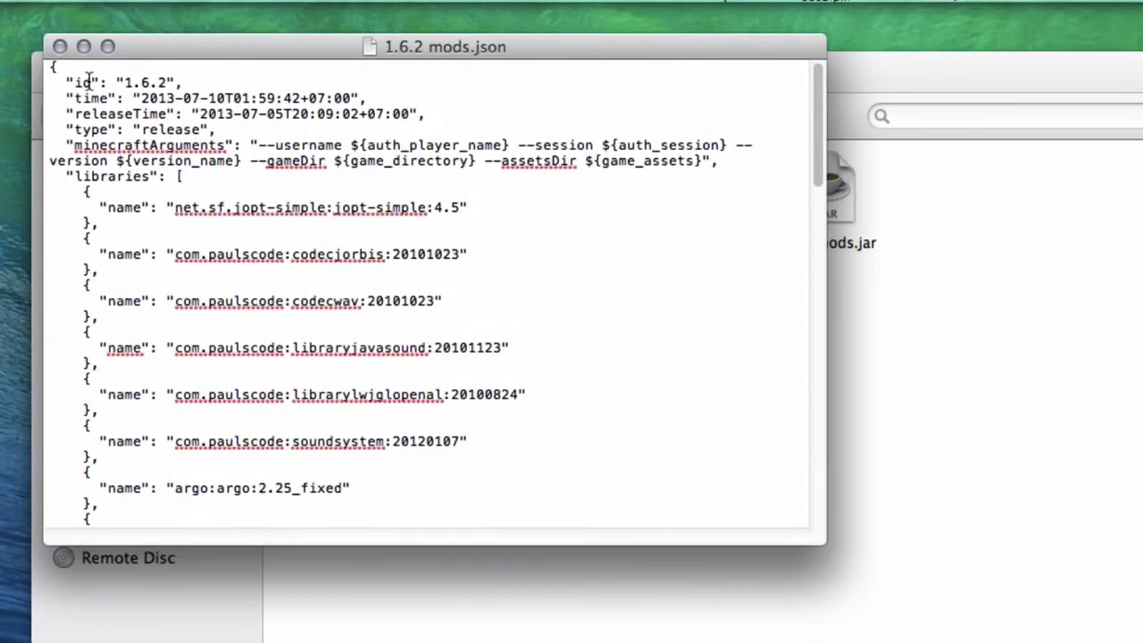
pyautogui.moveTo(64, 82); pyautogui.dragTo(160, 82)
pyautogui.click(153, 82)
pyautogui.doubleClick(159, 83)
pyautogui.click(170, 82)
pyautogui.write('mods')
pyautogui.press('super+s')
pyautogui.press('super+w')
# Step: Unzip the downloaded SinglePlayerCommands archive in Downloads and open the extracted folder
pyautogui.click(234, 78)
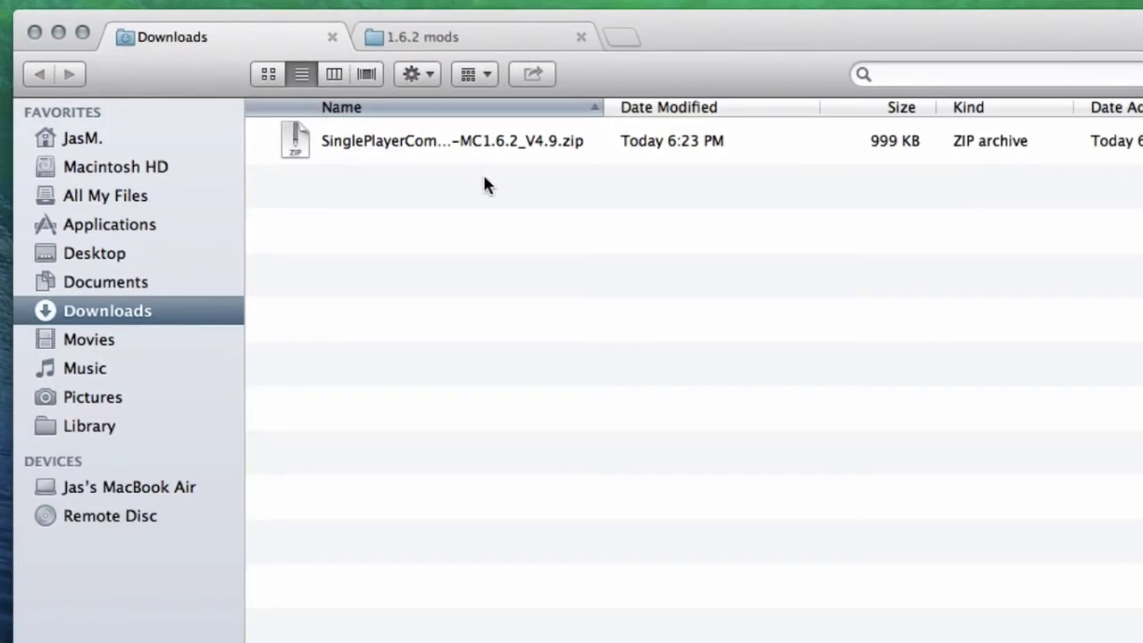
pyautogui.doubleClick(443, 154)
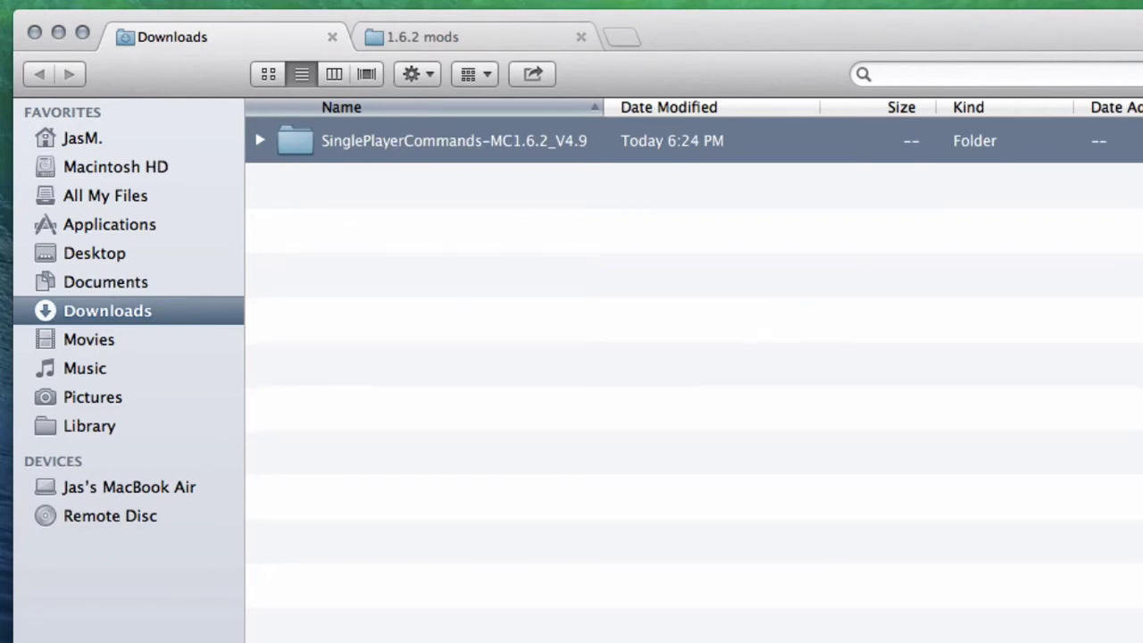
pyautogui.doubleClick(425, 156)
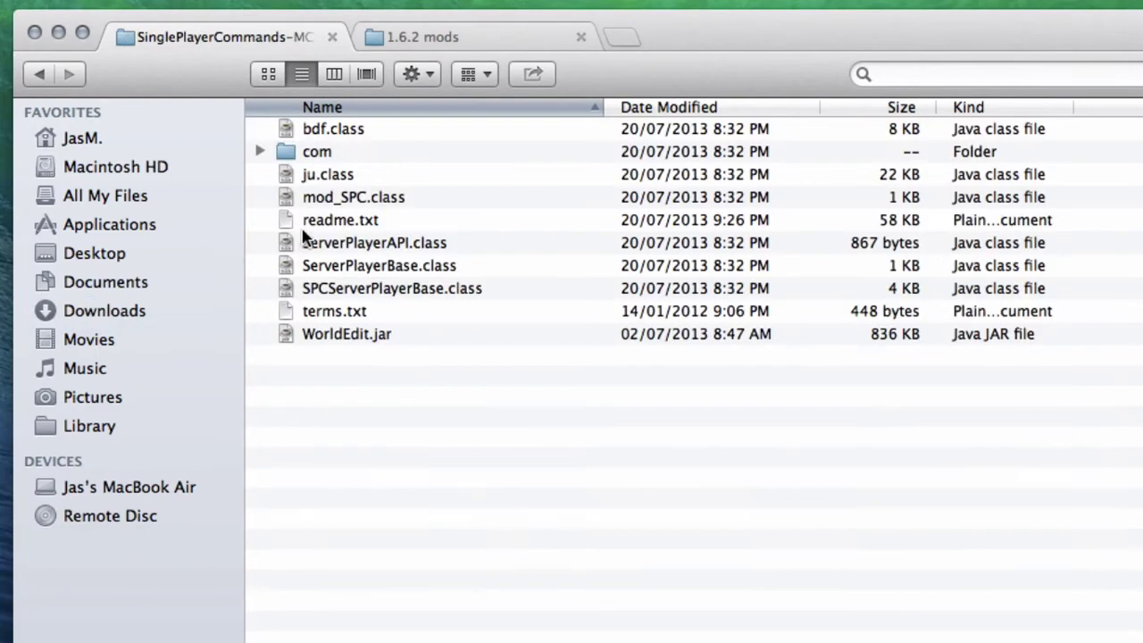
# Step: Move readme.txt and terms.txt from the extracted SinglePlayerCommands folder to the Trash
pyautogui.click(308, 221)
pyautogui.press('super+BackSpace')
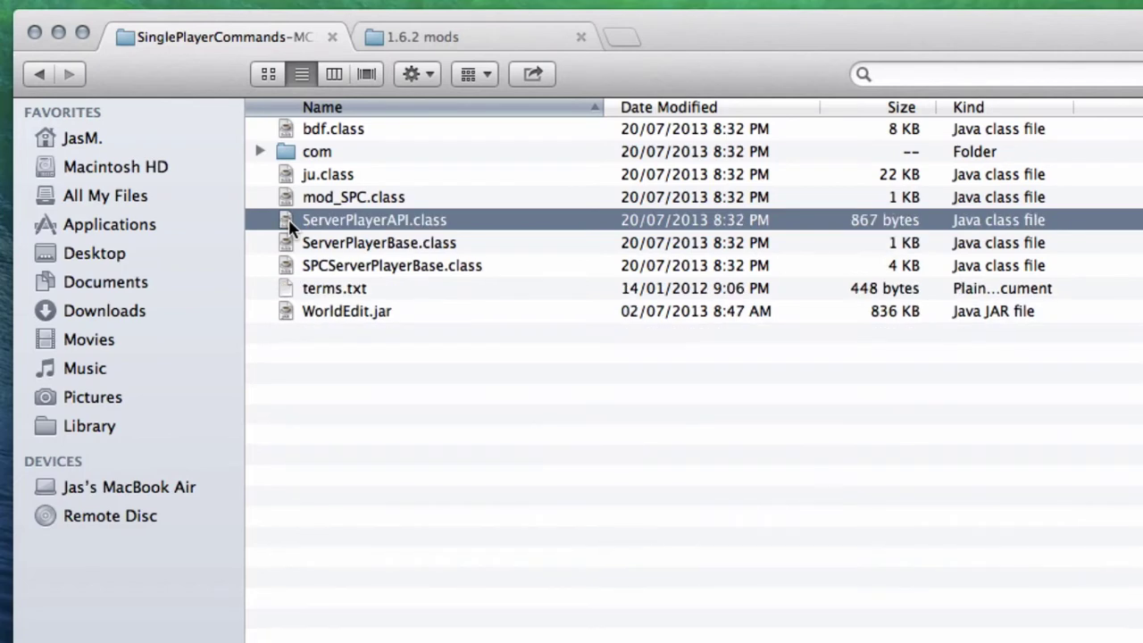
pyautogui.press('Down')
pyautogui.press('Down')
pyautogui.press('Down')
pyautogui.press('super+BackSpace')
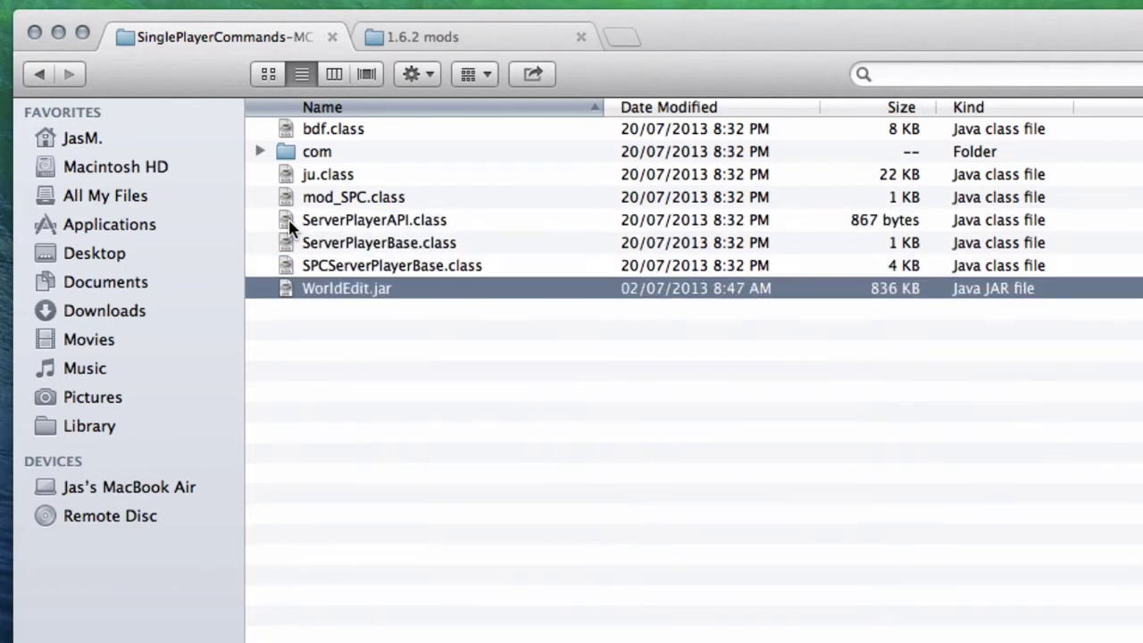
# Step: Empty the Trash and move WorldEdit.jar from the SinglePlayerCommands folder to the desktop
pyautogui.press('shift+super+BackSpace')
pyautogui.press('Return')
pyautogui.moveTo(297, 297); pyautogui.dragTo(7, 18)
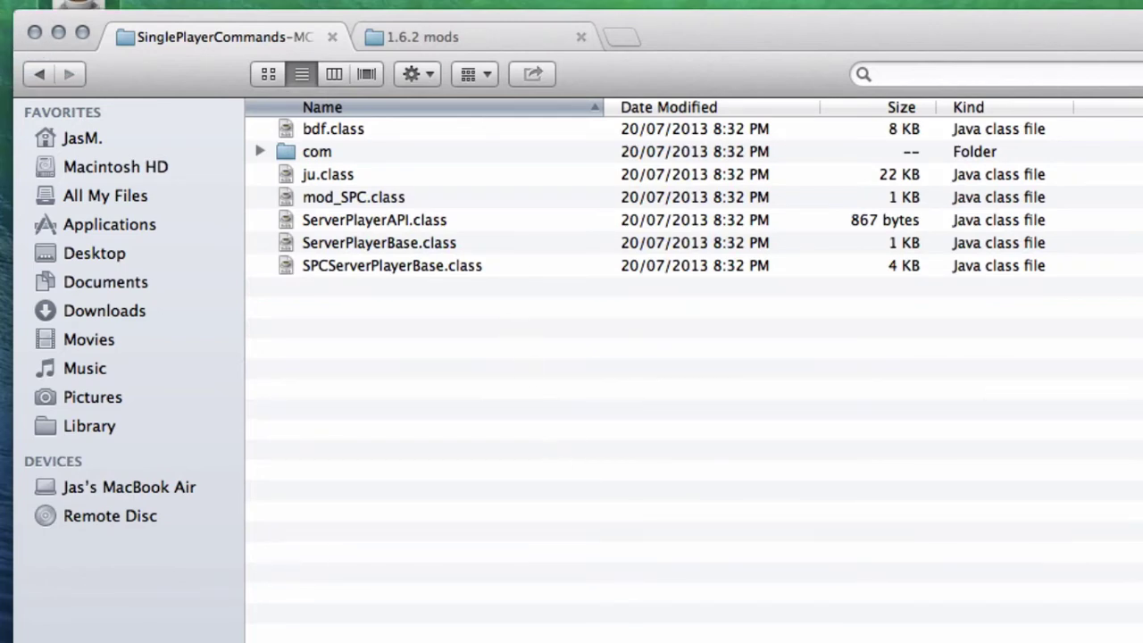
# Step: Extract 1.6.2mods.jar in the 1.6.2 mods folder with The Unarchiver, granting write permission, and move the original jar to the Trash
pyautogui.click(501, 31)
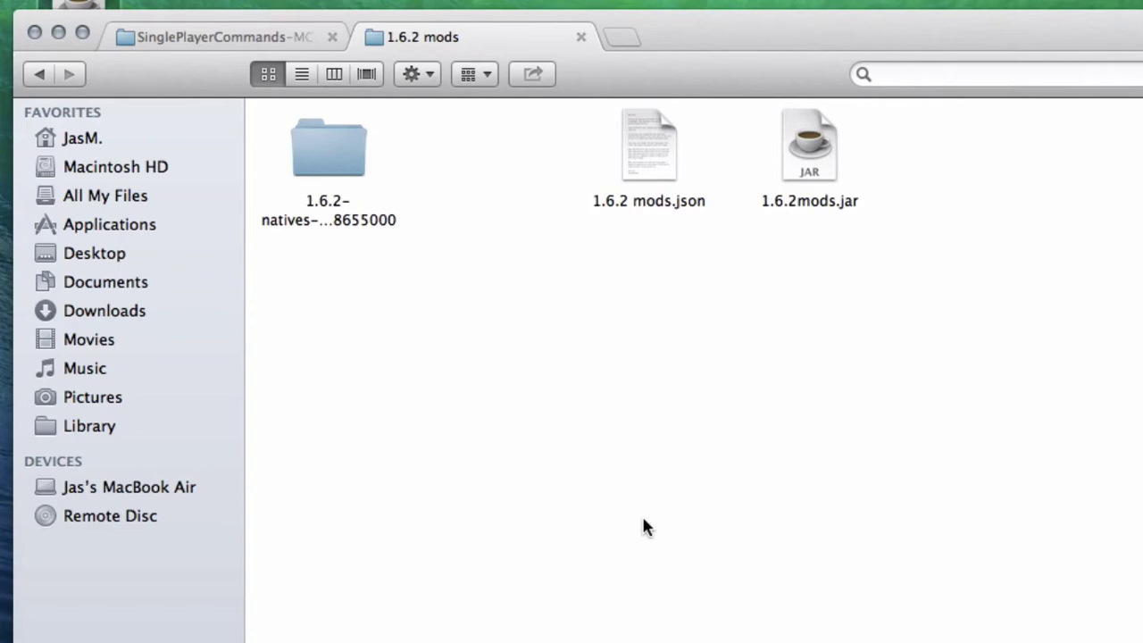
pyautogui.rightClick(824, 134)
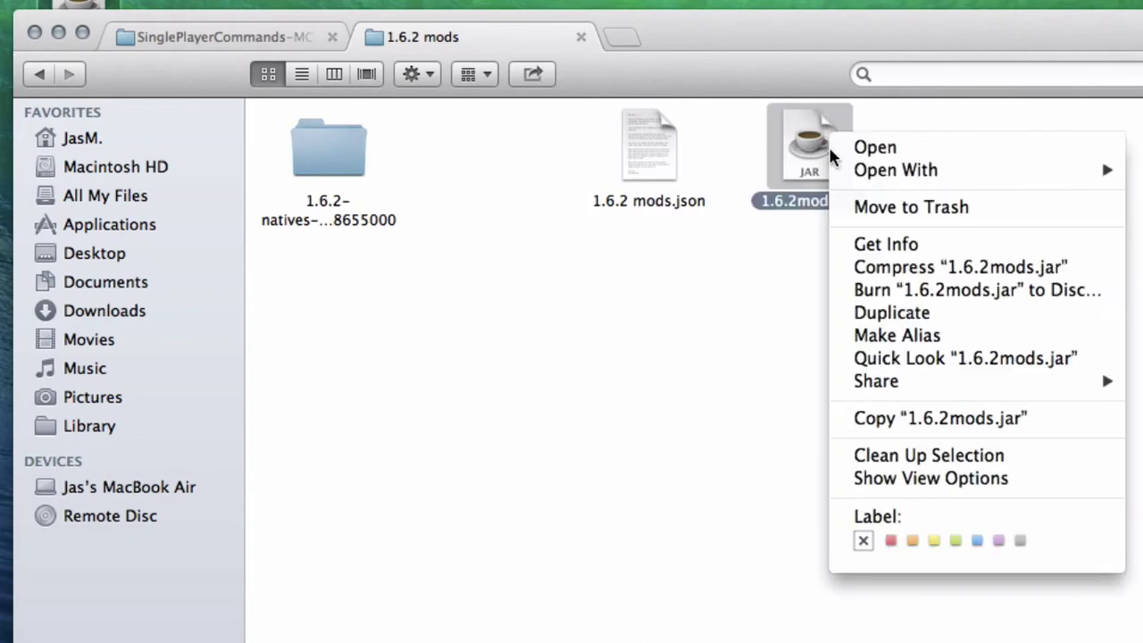
pyautogui.moveTo(879, 177)
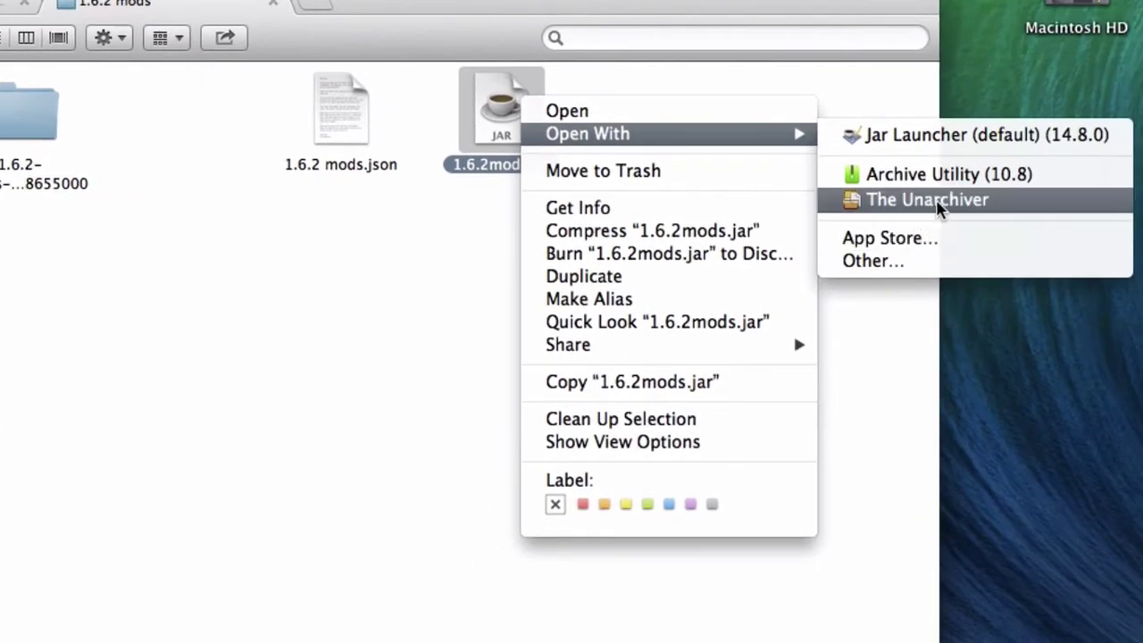
pyautogui.click(929, 205)
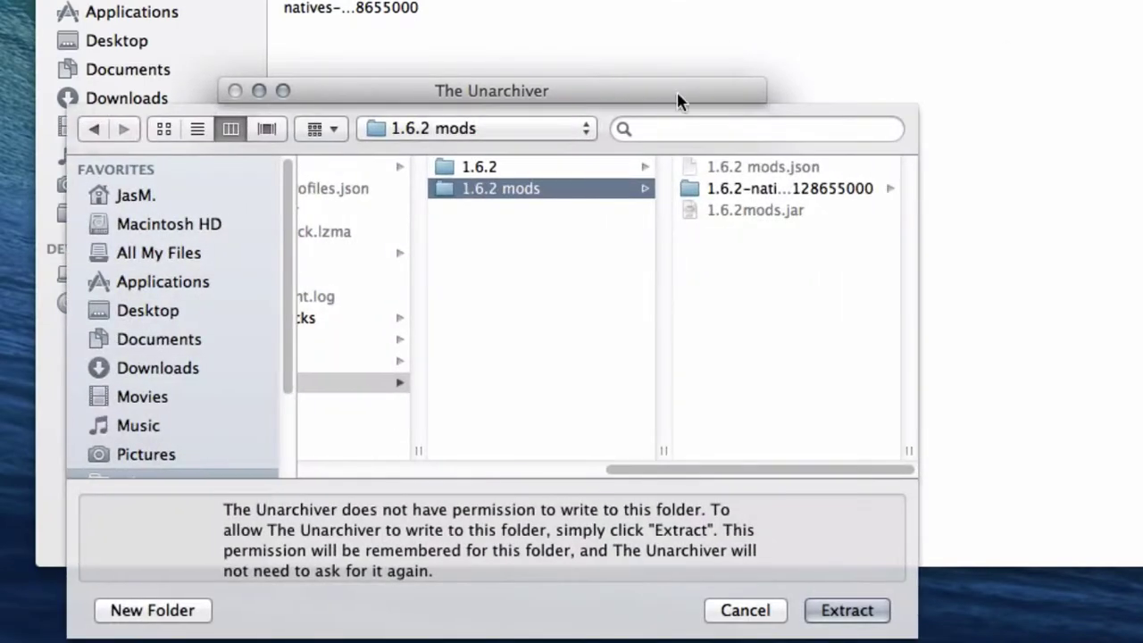
pyautogui.click(841, 611)
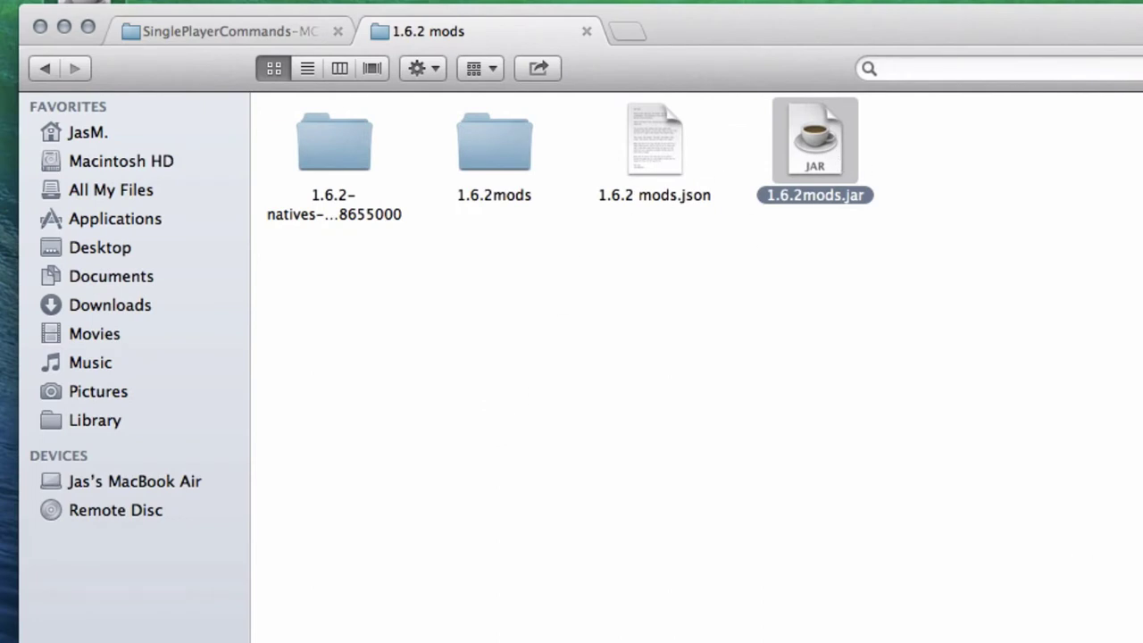
pyautogui.press('super+BackSpace')
# Step: Rename the extracted 1.6.2mods folder to "1.6.2 mods.jar" and accept the .jar extension
pyautogui.click(489, 163)
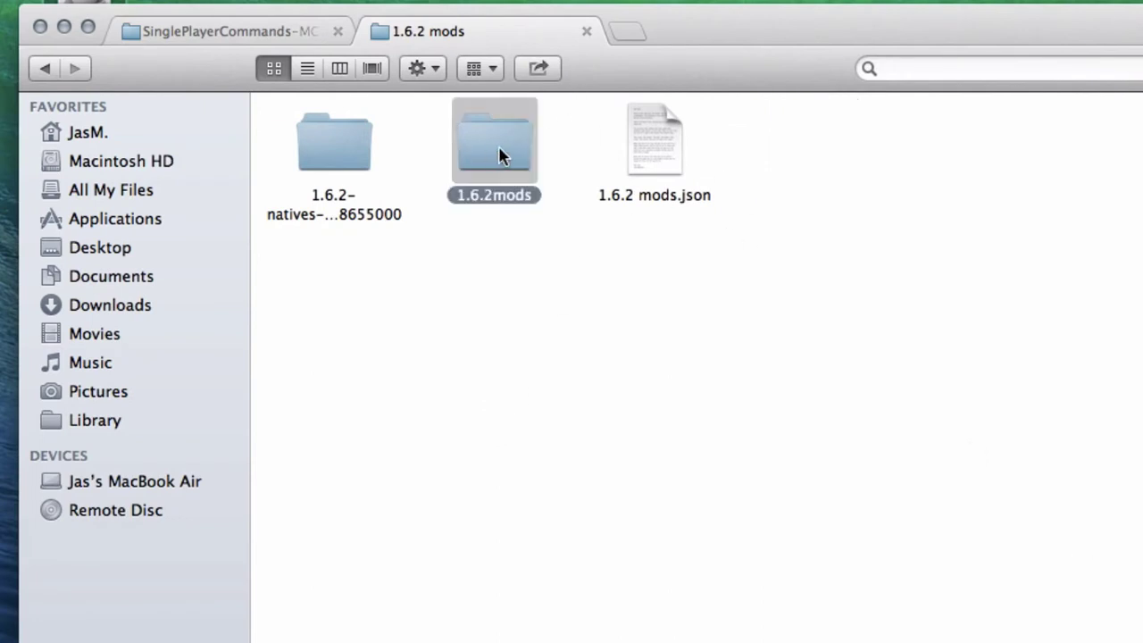
pyautogui.press('Return')
pyautogui.press('Right')
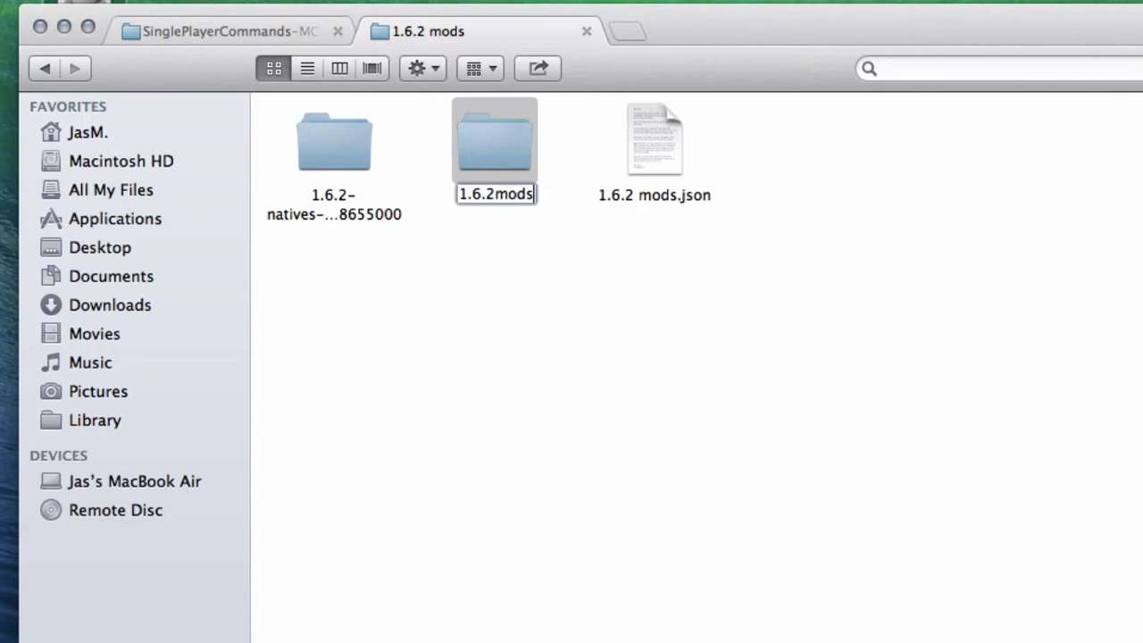
pyautogui.press('Left')
pyautogui.press('Left')
pyautogui.press('Left')
pyautogui.press('Right')
pyautogui.press('Right')
pyautogui.press('Right')
pyautogui.press('Right')
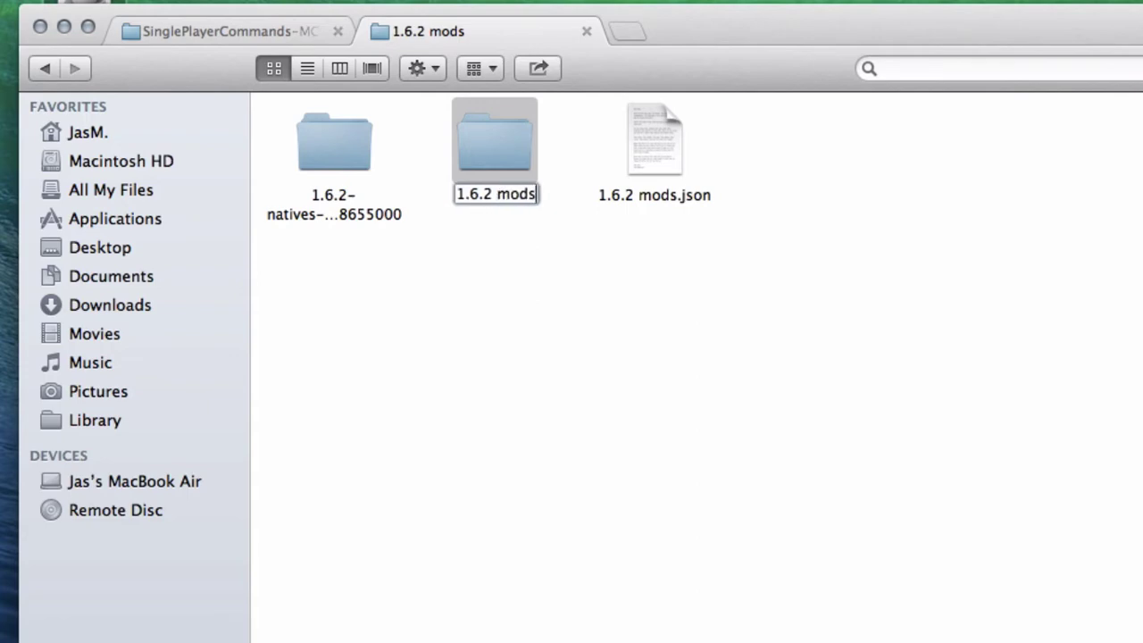
pyautogui.write('.jar')
pyautogui.press('Return')
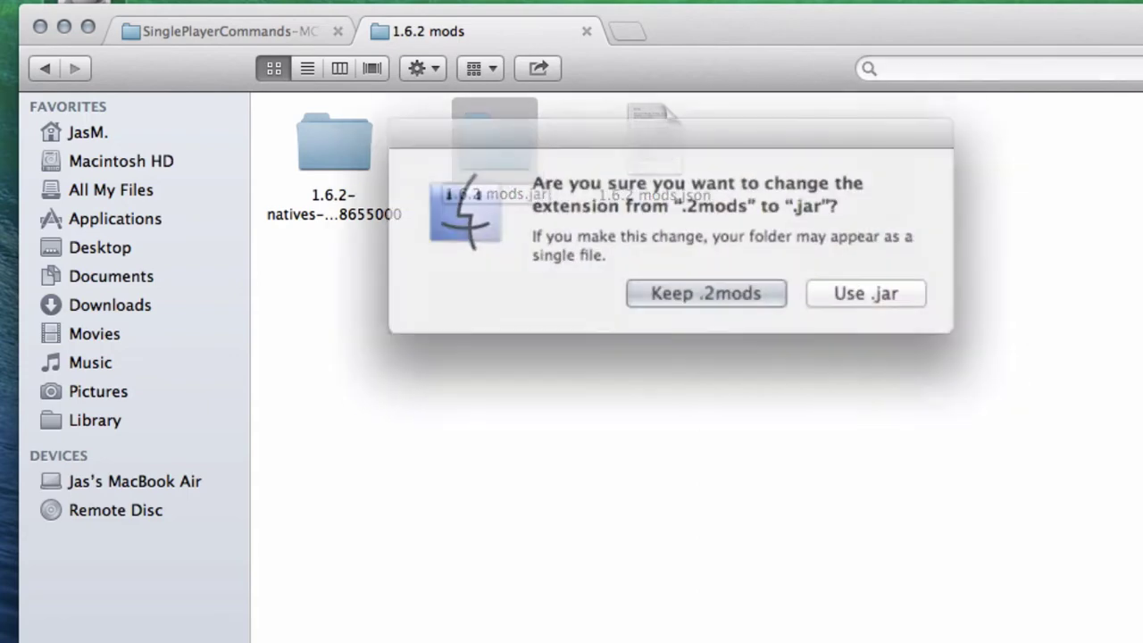
pyautogui.click(845, 288)
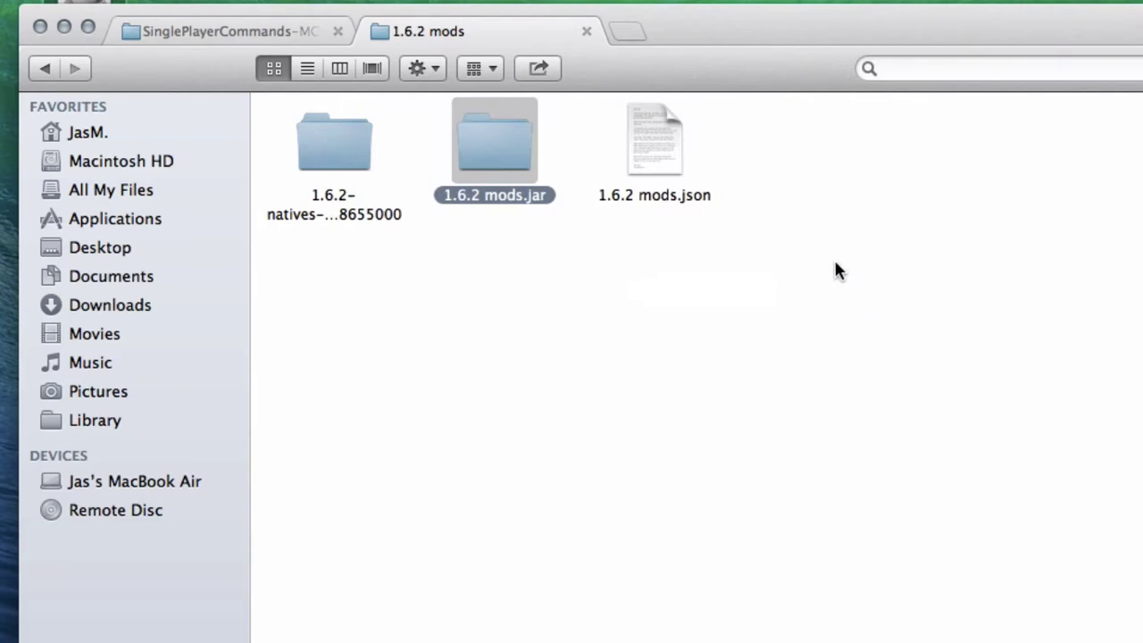
# Step: Find the META-INF folder inside the 1.6.2 mods.jar folder and remove it
pyautogui.doubleClick(490, 154)
pyautogui.write('me')
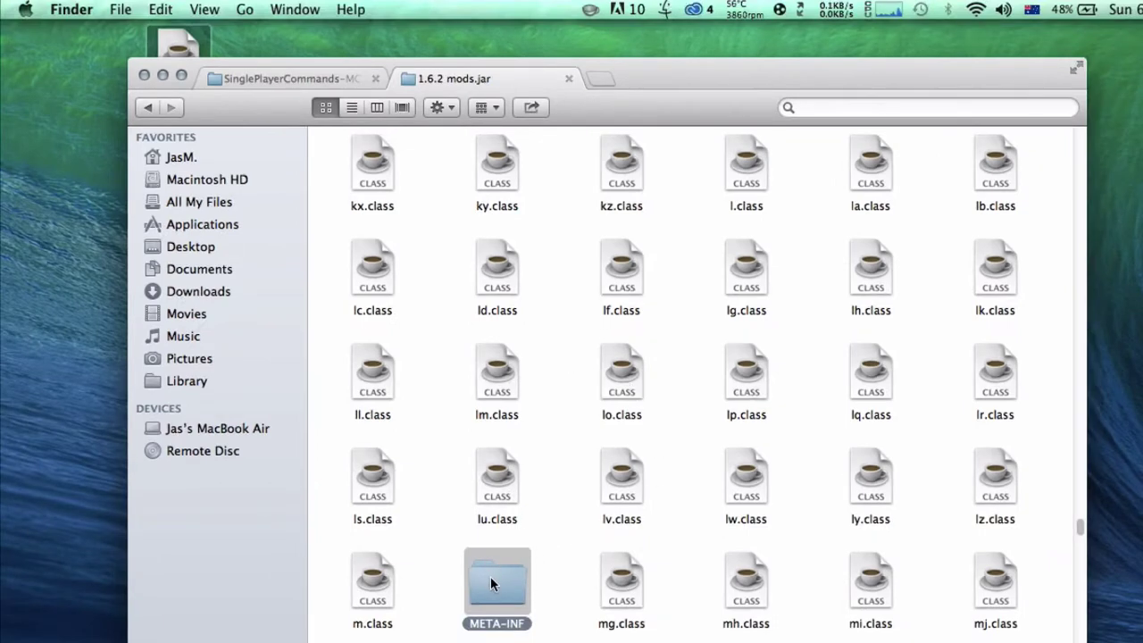
pyautogui.moveTo(490, 577); pyautogui.dragTo(1142, 527)
# Step: Move all items from the SinglePlayerCommands folder into the 1.6.2 mods.jar folder, replacing every existing file of the same name
pyautogui.click(250, 78)
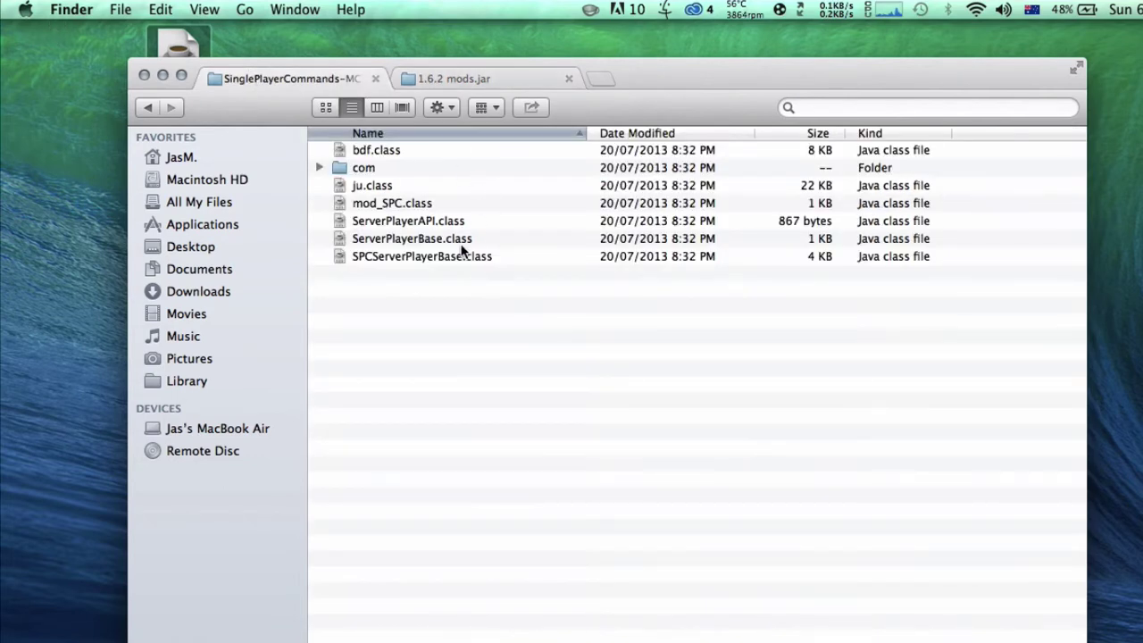
pyautogui.press('super+a')
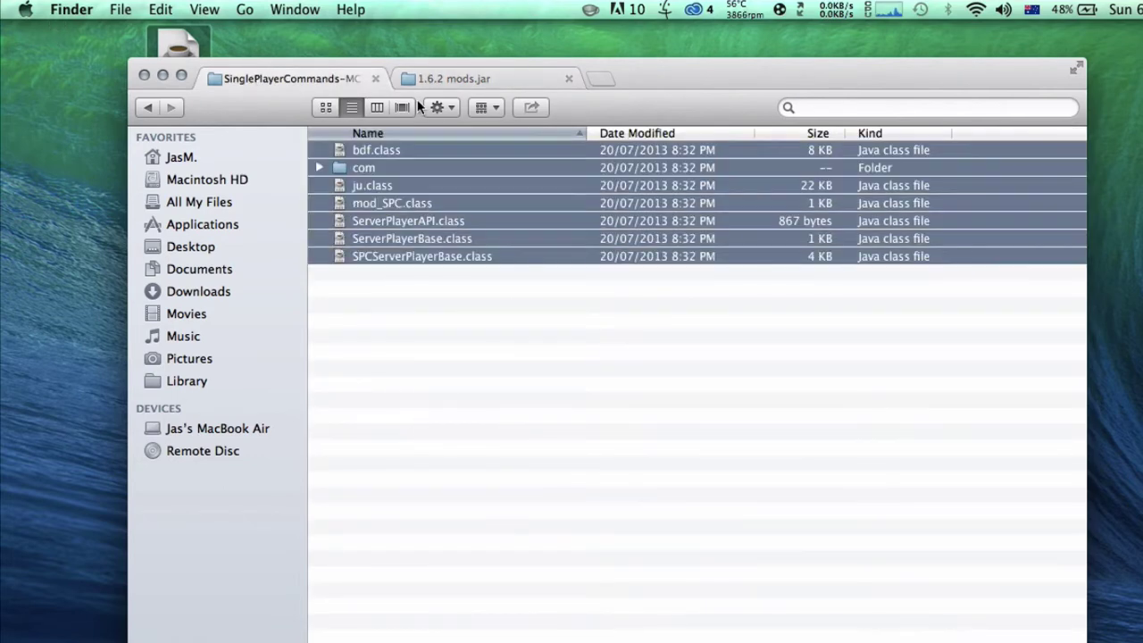
pyautogui.moveTo(408, 256); pyautogui.dragTo(567, 521)
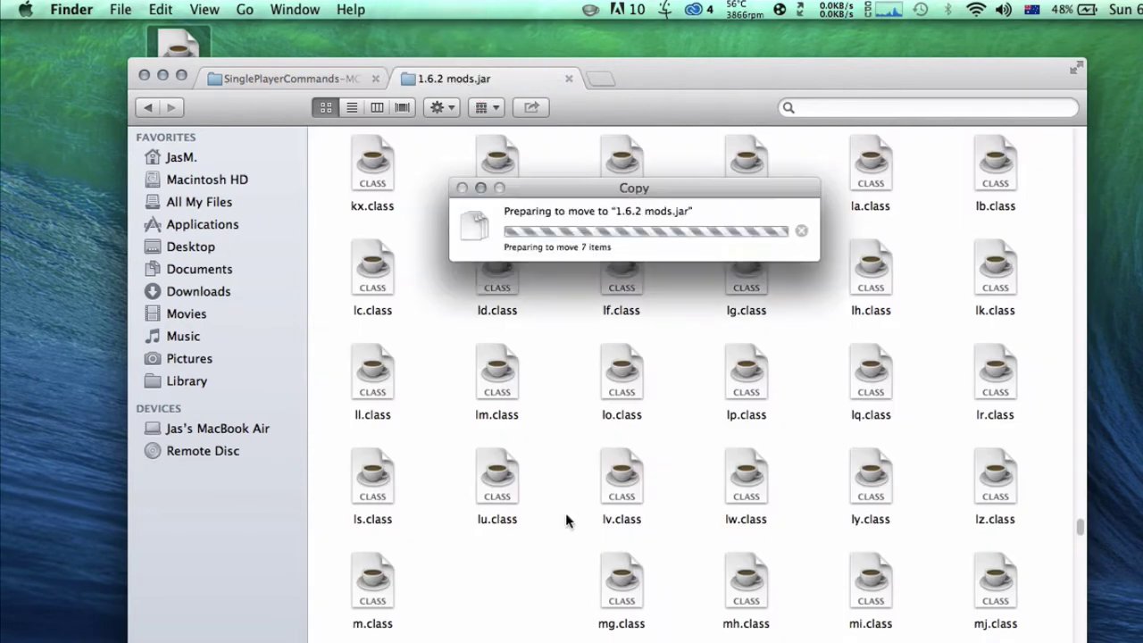
pyautogui.click(465, 251)
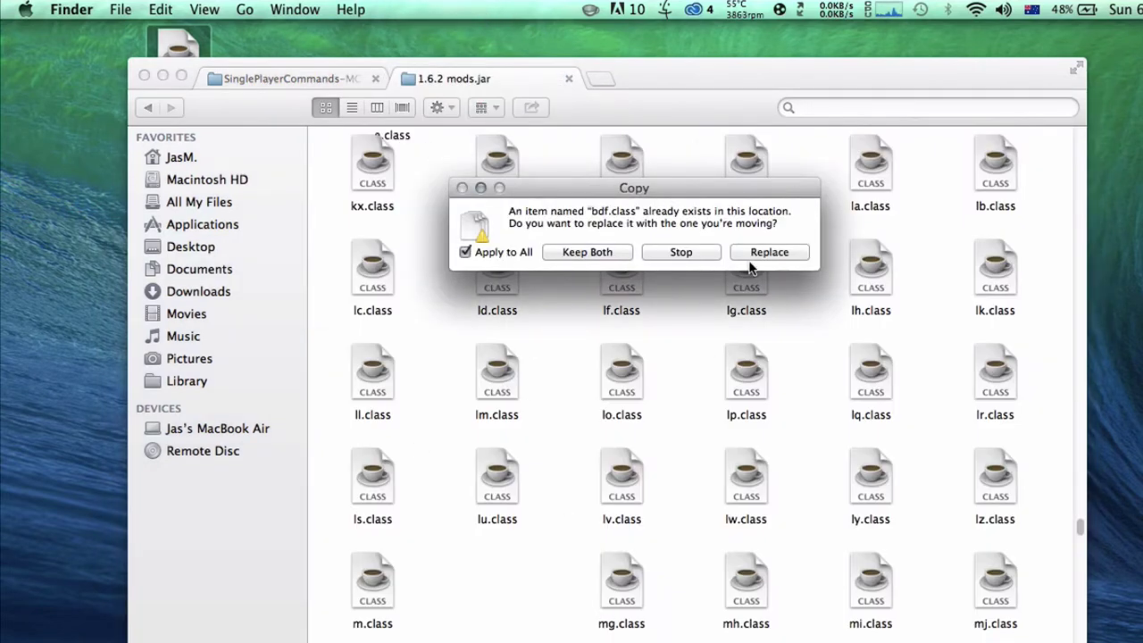
pyautogui.click(750, 254)
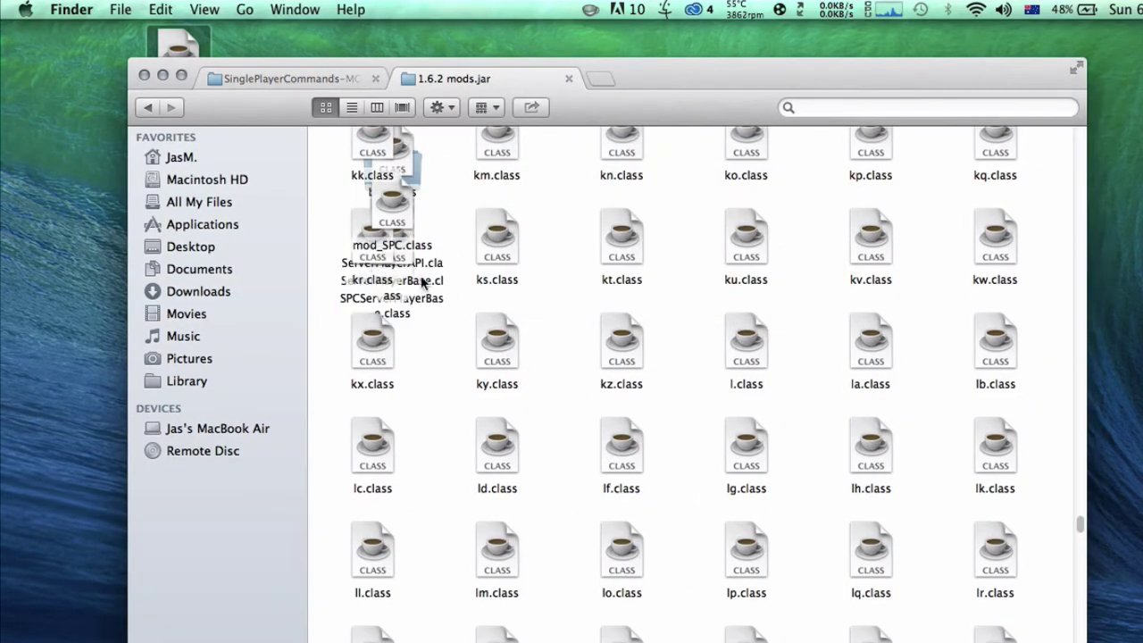
# Step: Compress all items in the 1.6.2 mods.jar folder into one zip archive and take the archive out of the folder
pyautogui.press('super+a')
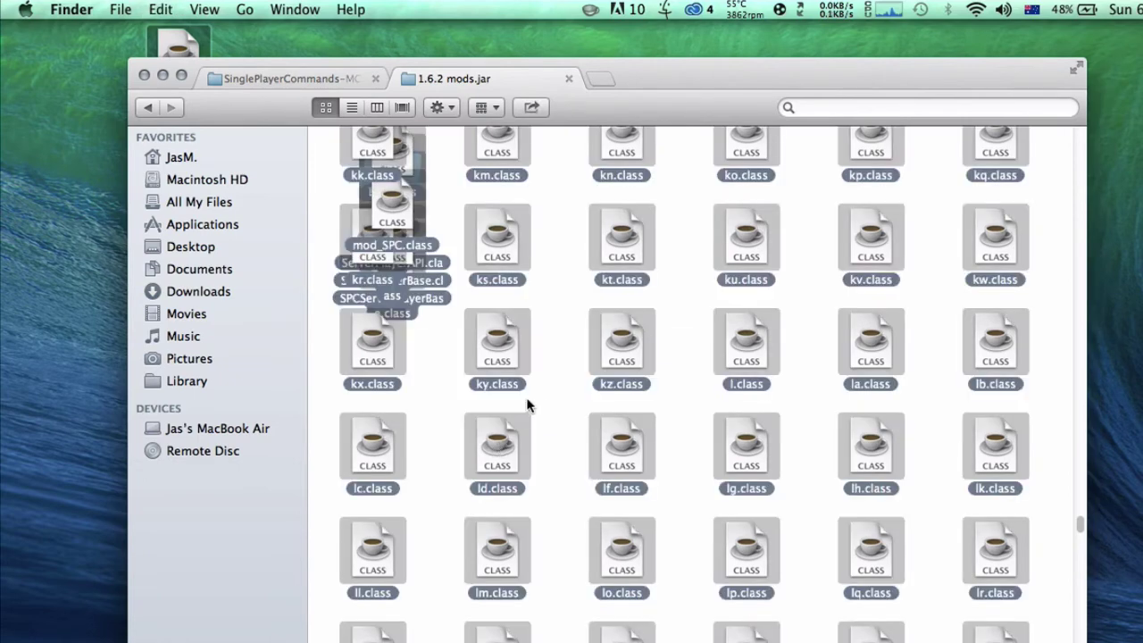
pyautogui.rightClick(485, 335)
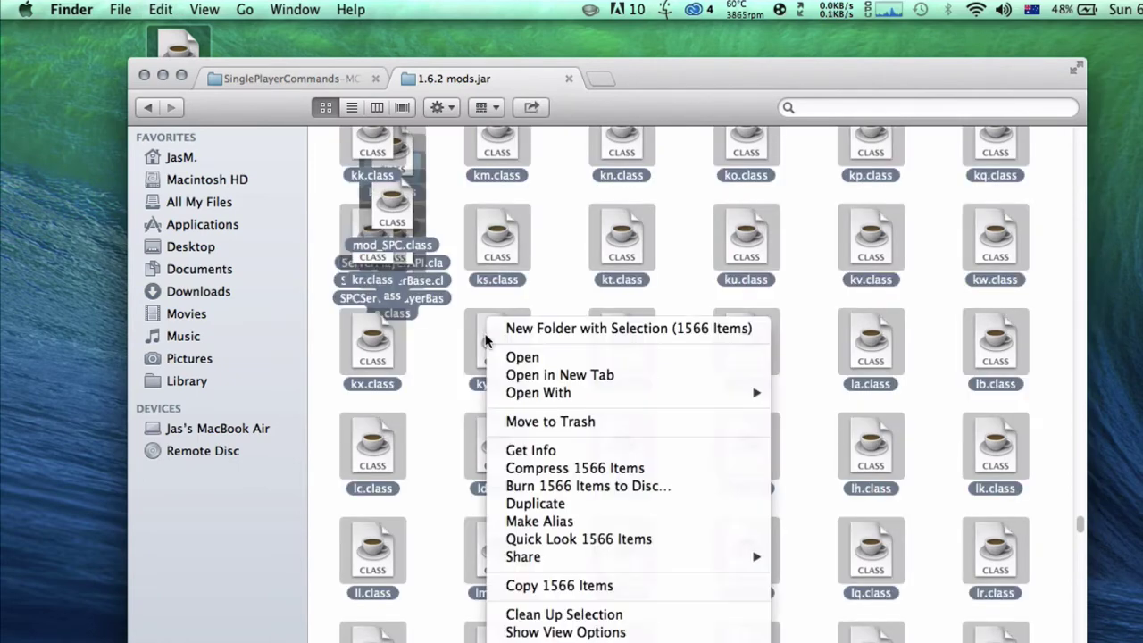
pyautogui.click(548, 471)
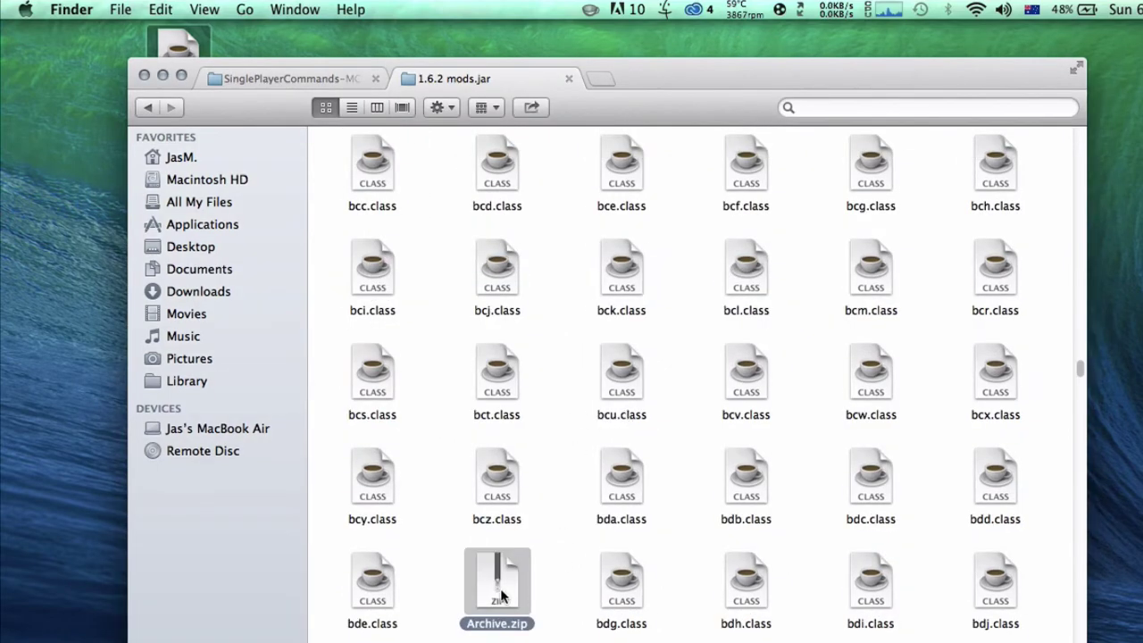
pyautogui.press('super+BackSpace')
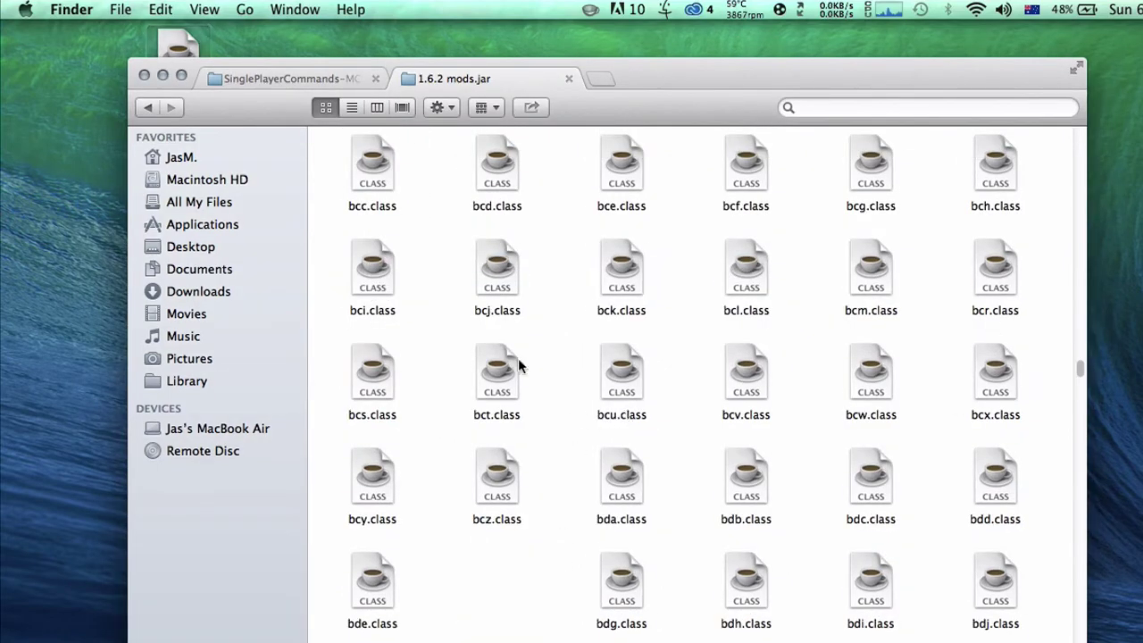
# Step: Delete the unpacked 1.6.2 mods.jar folder and put the zip archive in the 1.6.2 mods folder in its place
pyautogui.click(149, 108)
pyautogui.click(502, 175)
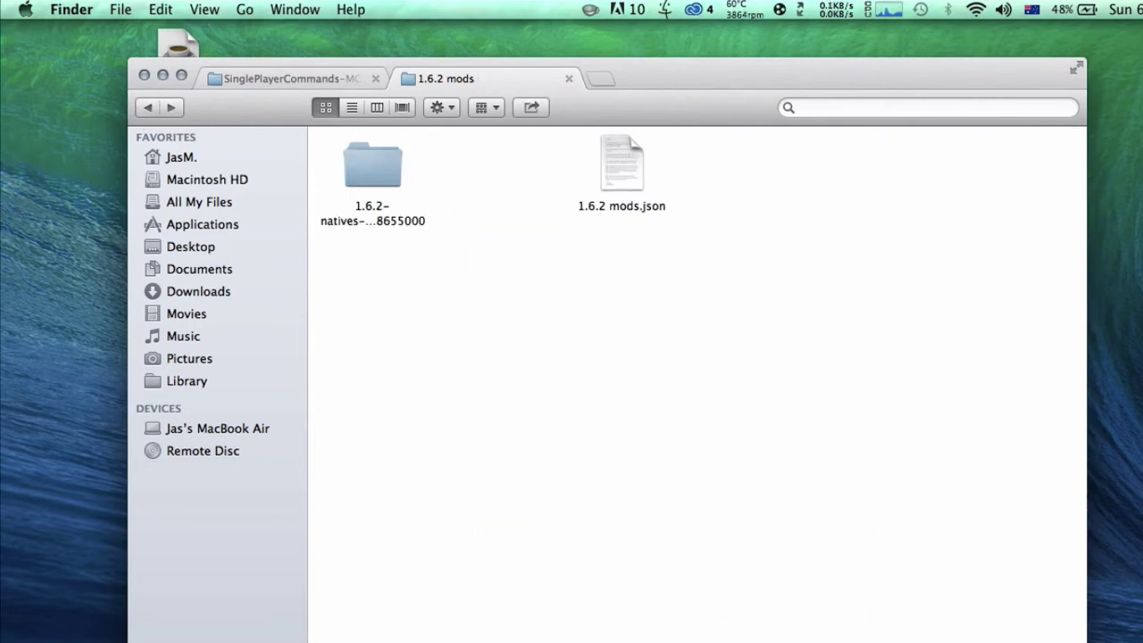
pyautogui.moveTo(728, 228); pyautogui.dragTo(516, 179)
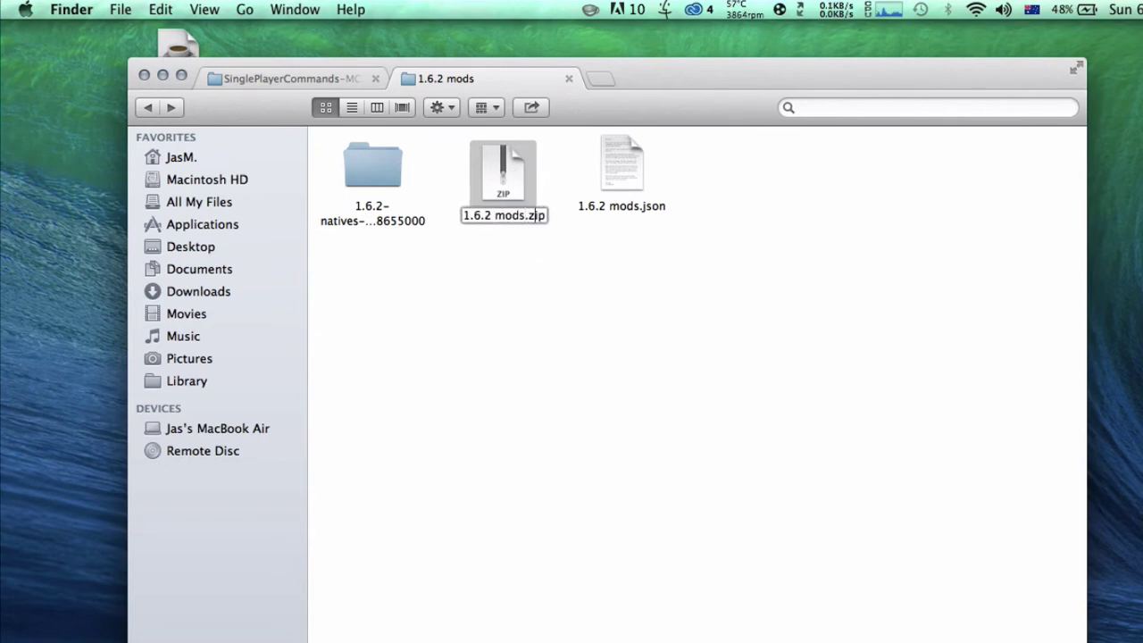
# Step: Rename the archive to "1.6.2 mods.jar", accept the .jar extension, and clean up the folder's icons
pyautogui.write('ar')
pyautogui.press('Return')
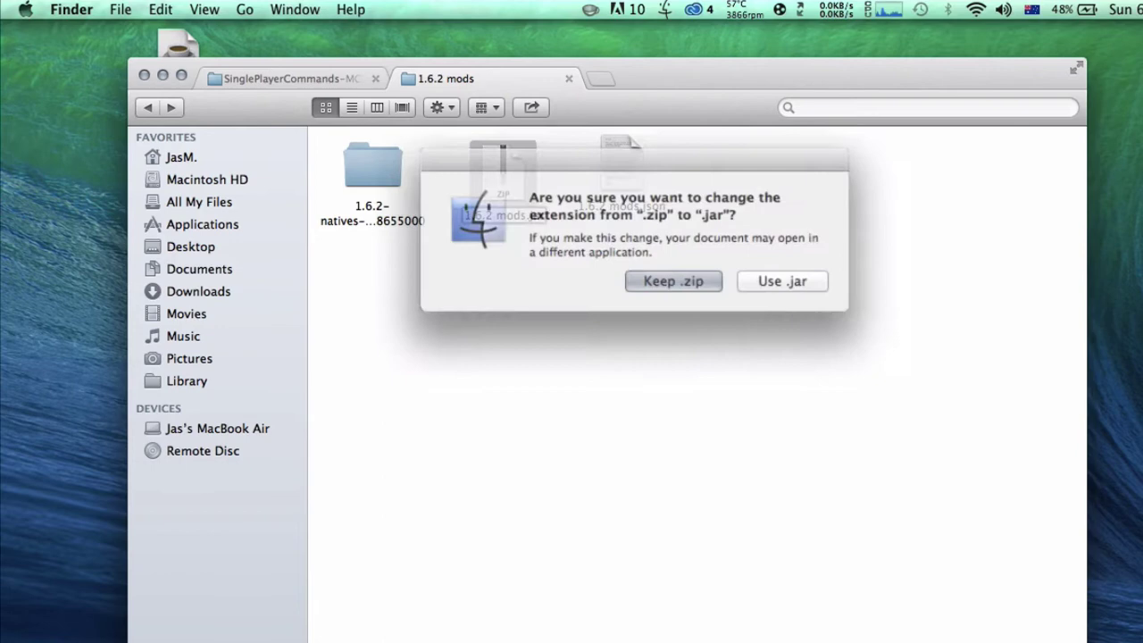
pyautogui.click(759, 280)
pyautogui.rightClick(706, 312)
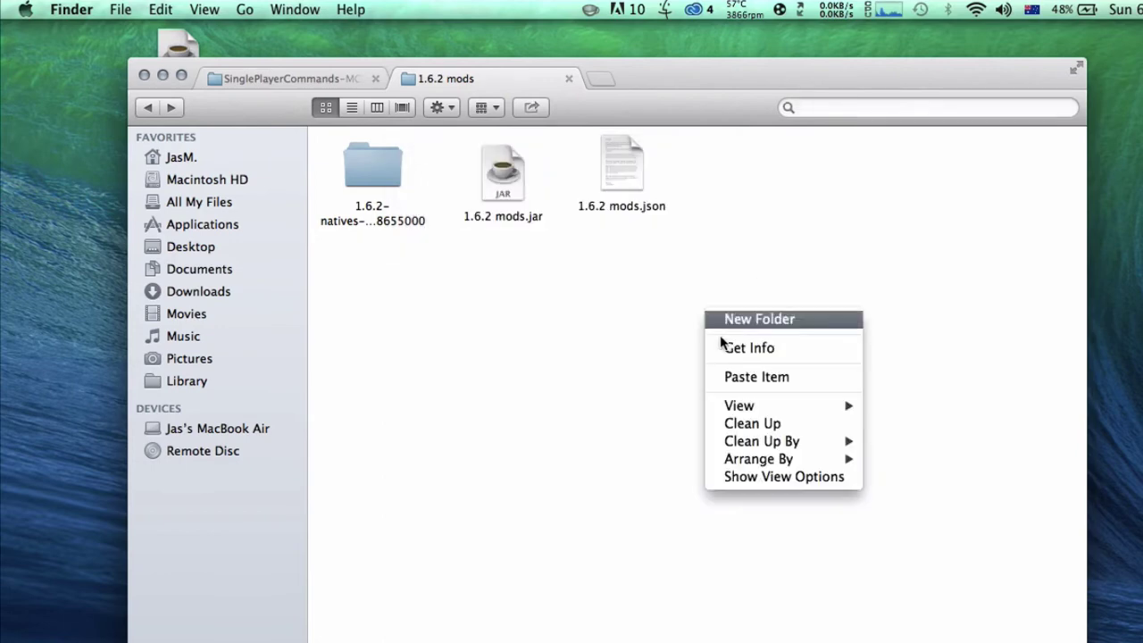
pyautogui.click(752, 423)
# Step: Check the folder and file names of the 1.6.2 mods version and the id value in 1.6.2 mods.json, then close the file
pyautogui.click(147, 107)
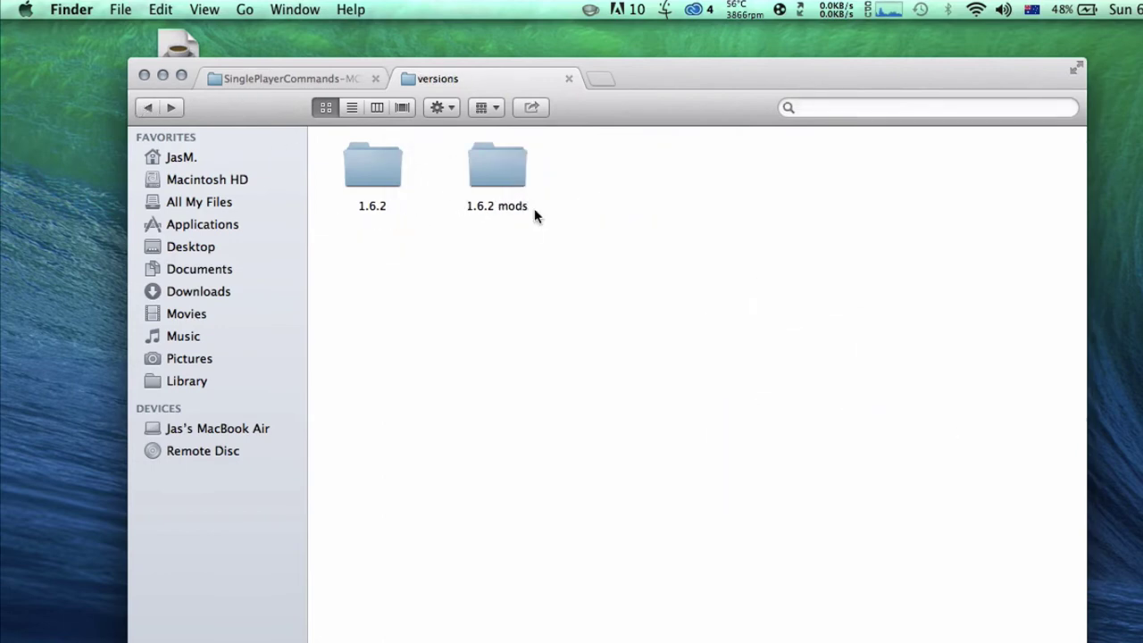
pyautogui.doubleClick(489, 178)
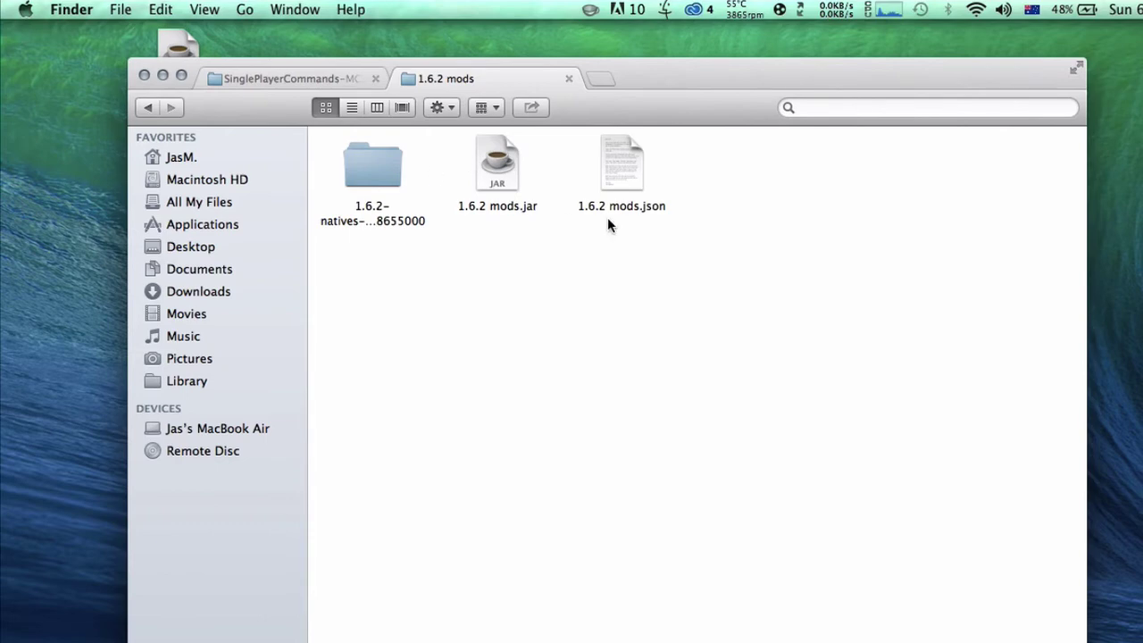
pyautogui.click(625, 188)
pyautogui.press('space')
pyautogui.press('space')
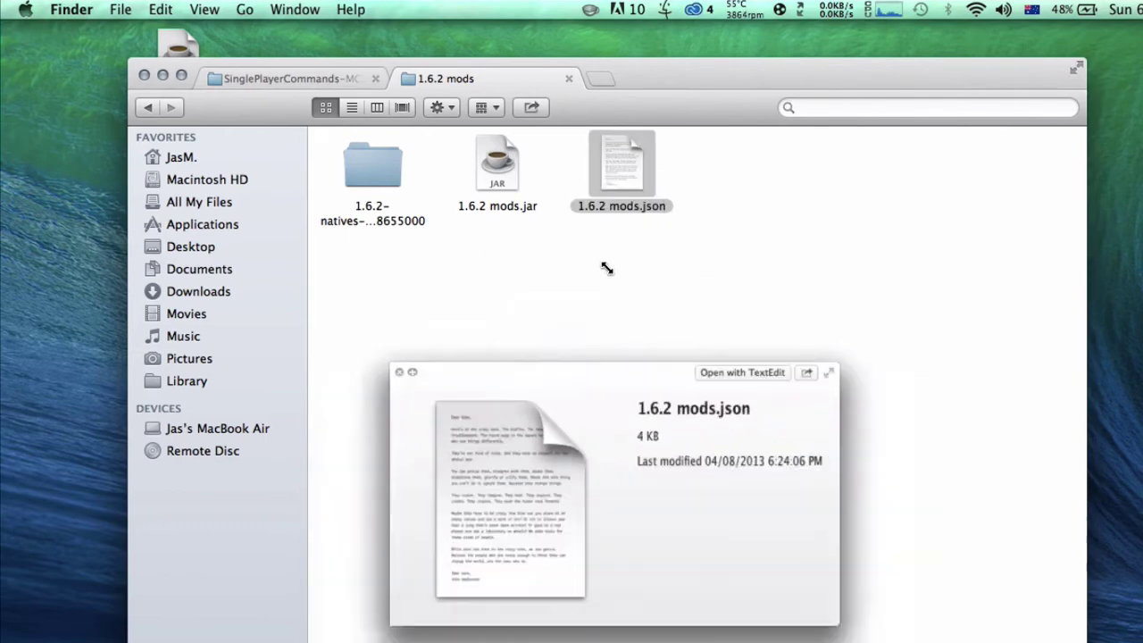
pyautogui.doubleClick(622, 178)
pyautogui.moveTo(142, 83); pyautogui.dragTo(319, 92)
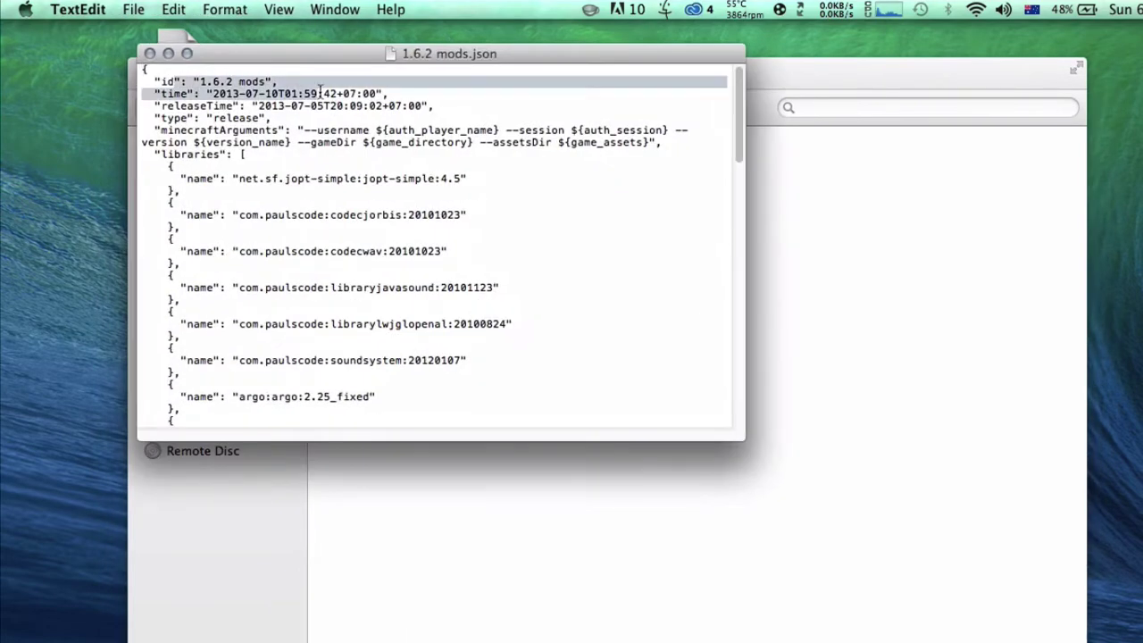
pyautogui.click(319, 92)
pyautogui.press('super+q')
pyautogui.click(608, 345)
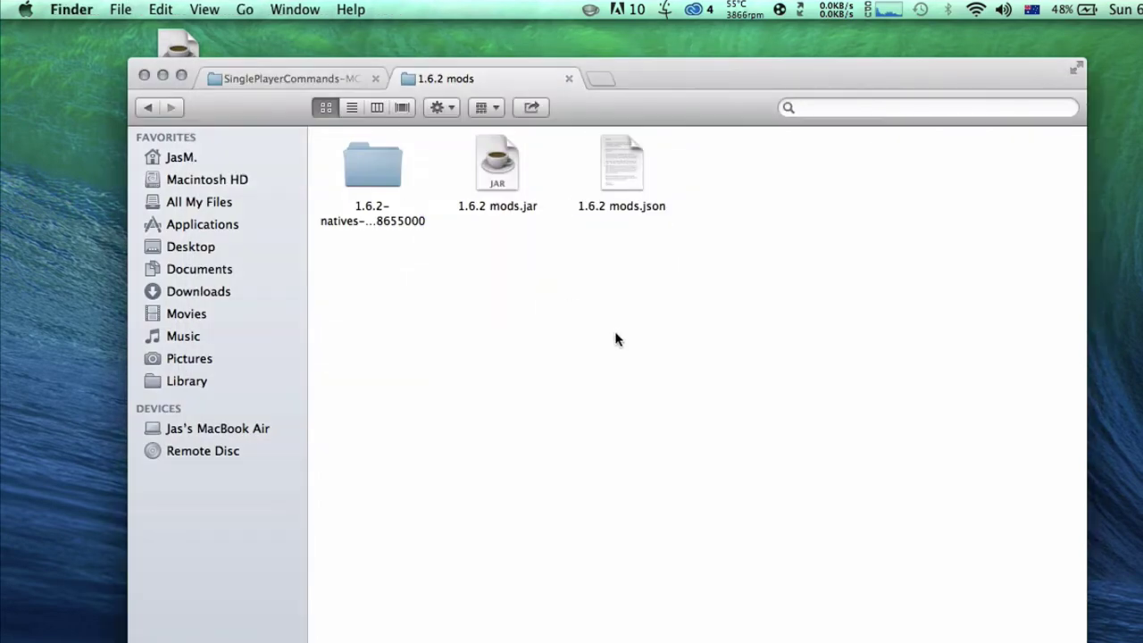
# Step: Close the SinglePlayerCommands folder, return to the minecraft folder, and create a new folder named "bin" there
pyautogui.click(375, 78)
pyautogui.click(148, 107)
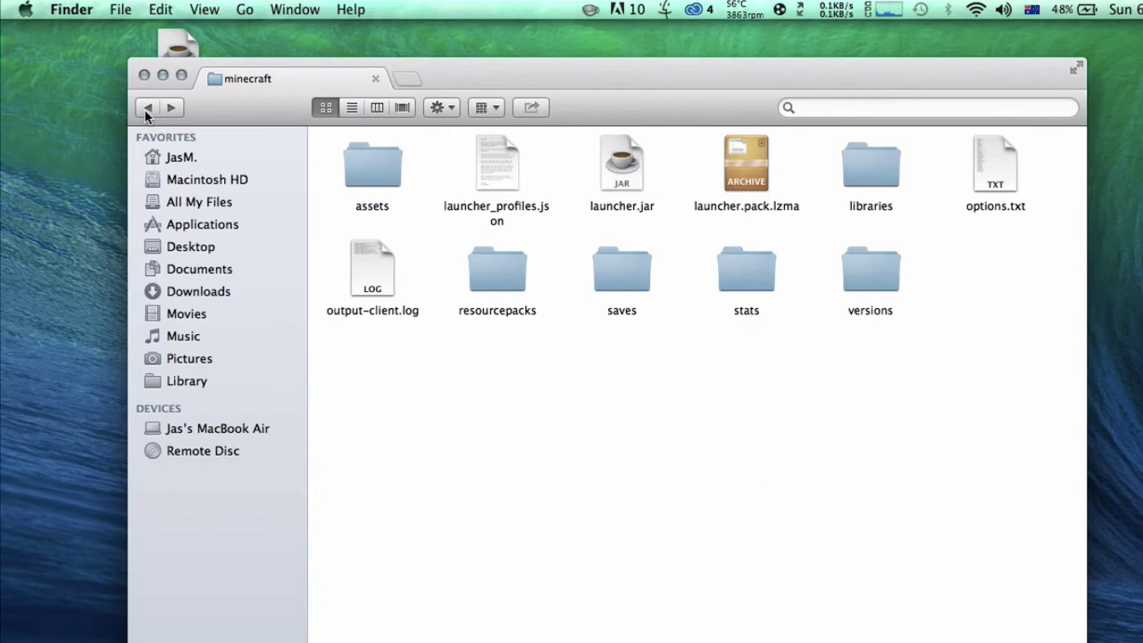
pyautogui.moveTo(650, 127); pyautogui.dragTo(695, 162)
pyautogui.moveTo(1024, 319); pyautogui.dragTo(858, 337)
pyautogui.rightClick(973, 286)
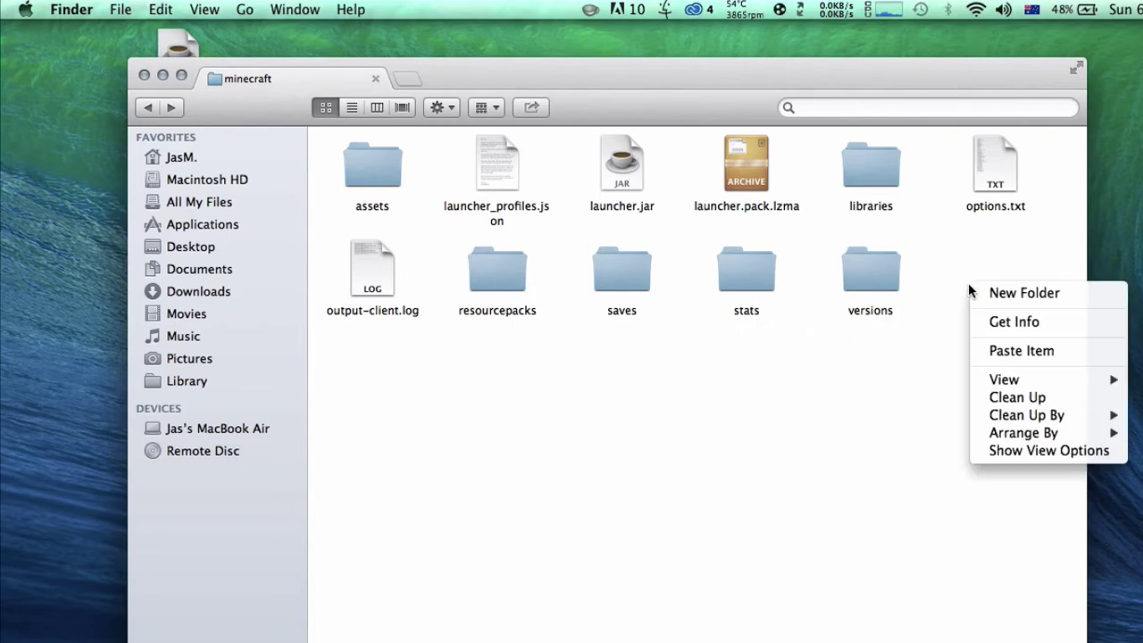
pyautogui.click(983, 293)
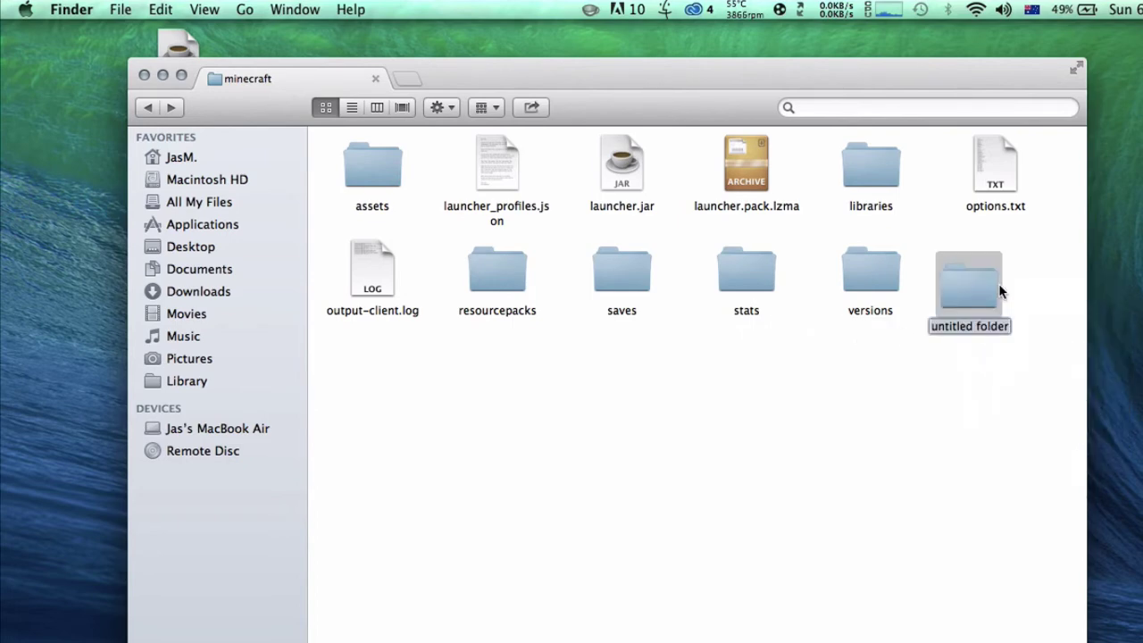
pyautogui.write('bin')
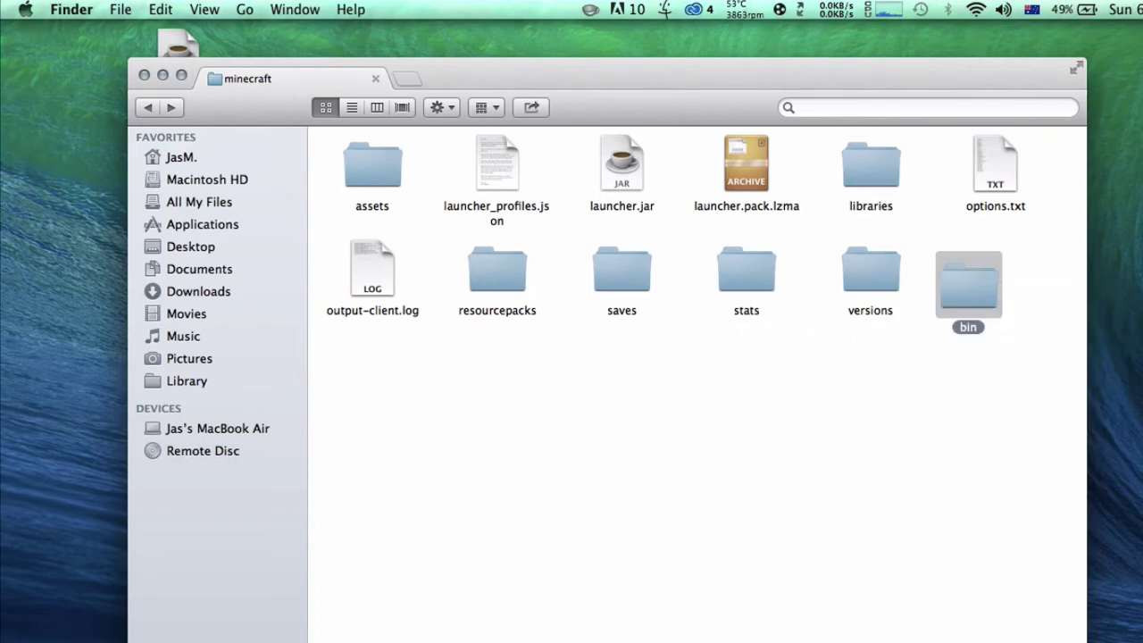
# Step: Arrange the minecraft folder's icons by name and move its window down to uncover WorldEdit.jar on the desktop
pyautogui.rightClick(1004, 521)
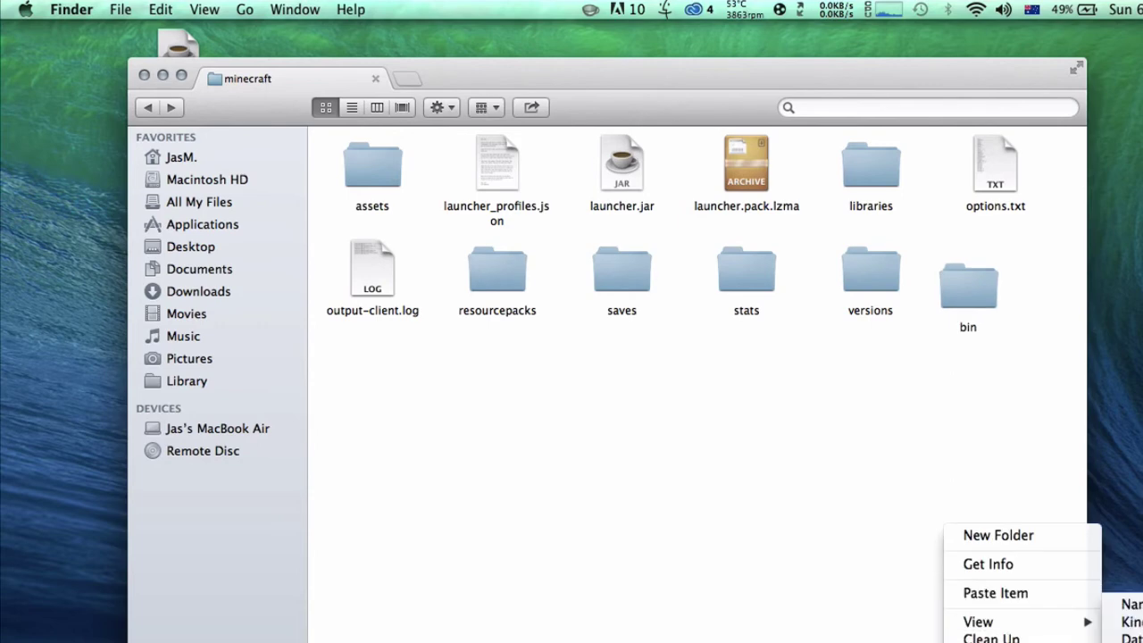
pyautogui.click(1127, 605)
pyautogui.moveTo(726, 89); pyautogui.dragTo(711, 316)
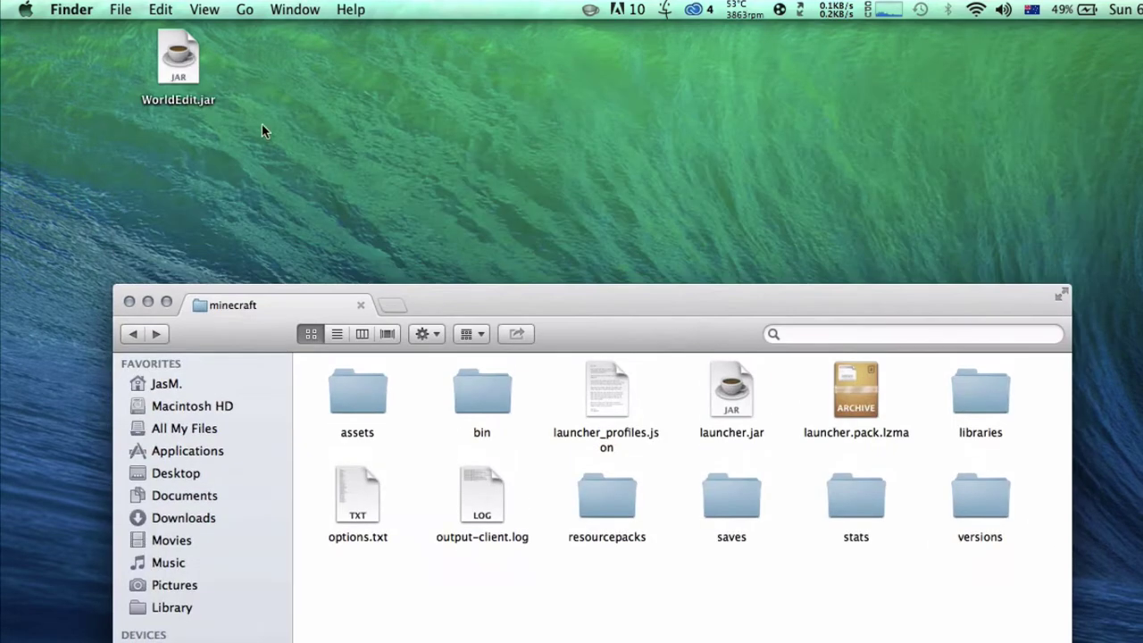
# Step: Move WorldEdit.jar from the desktop into the bin folder and close the minecraft folder window
pyautogui.click(71, 9)
pyautogui.click(310, 152)
pyautogui.moveTo(408, 172); pyautogui.dragTo(143, 7)
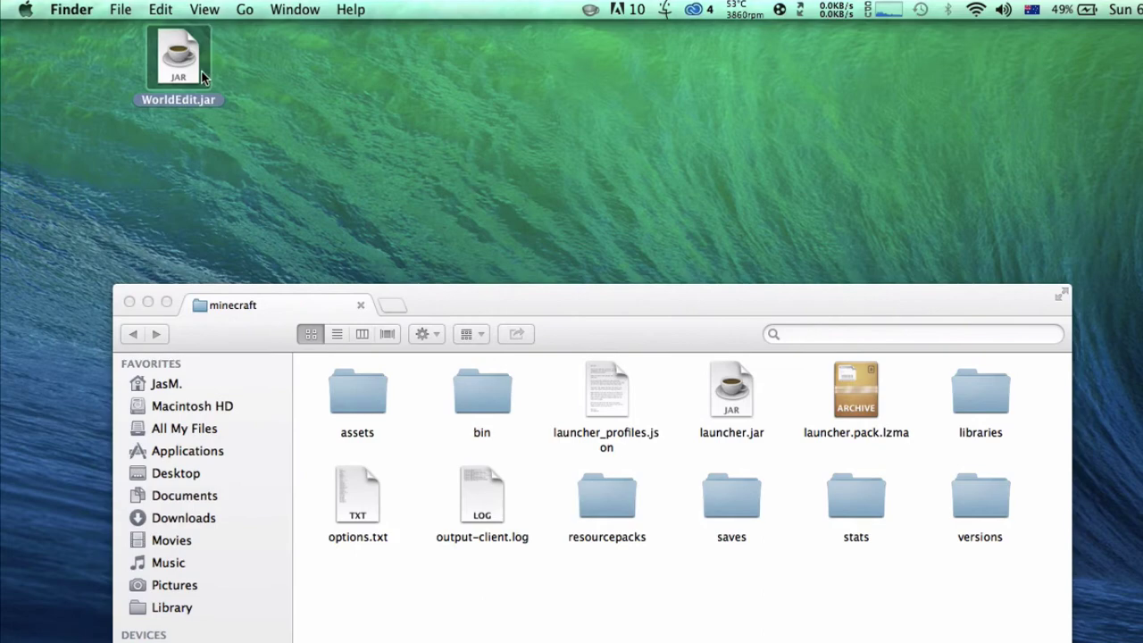
pyautogui.moveTo(202, 73); pyautogui.dragTo(505, 400)
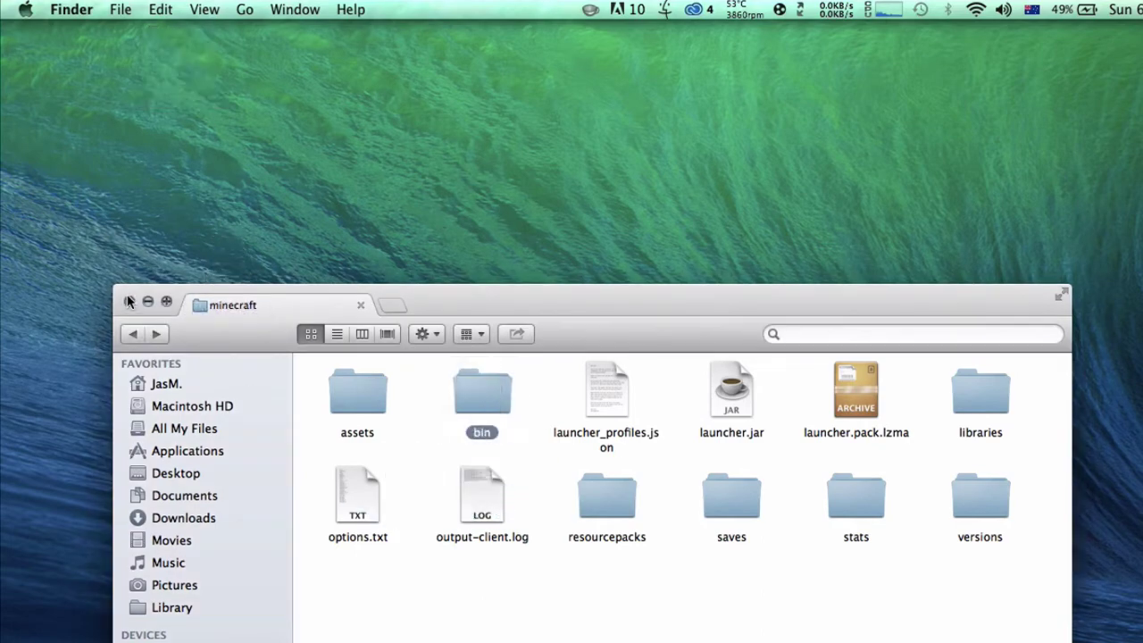
pyautogui.click(129, 301)
# Step: Switch to the Minecraft Launcher and move its window higher on the desktop
pyautogui.moveTo(816, 625)
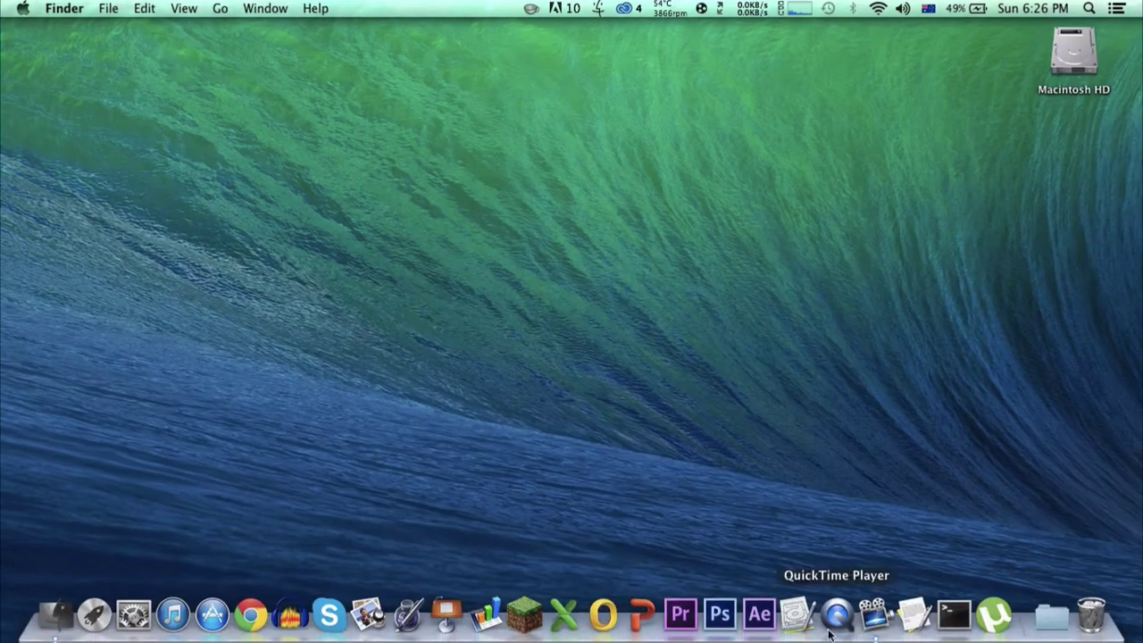
pyautogui.rightClick(525, 615)
pyautogui.click(817, 427)
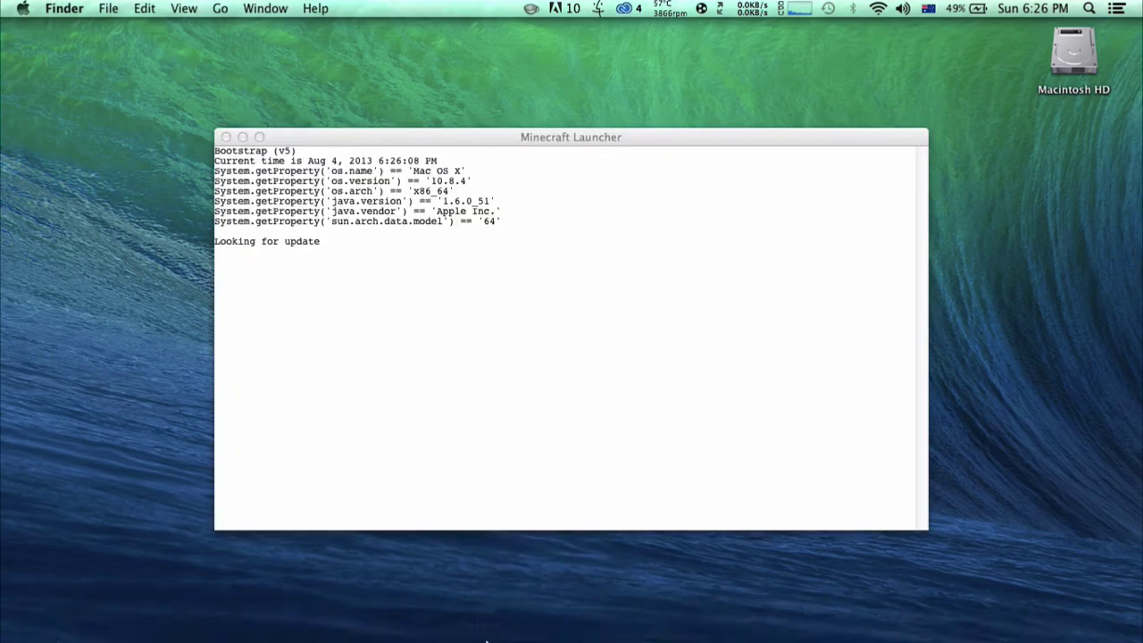
pyautogui.moveTo(424, 143); pyautogui.dragTo(425, 132)
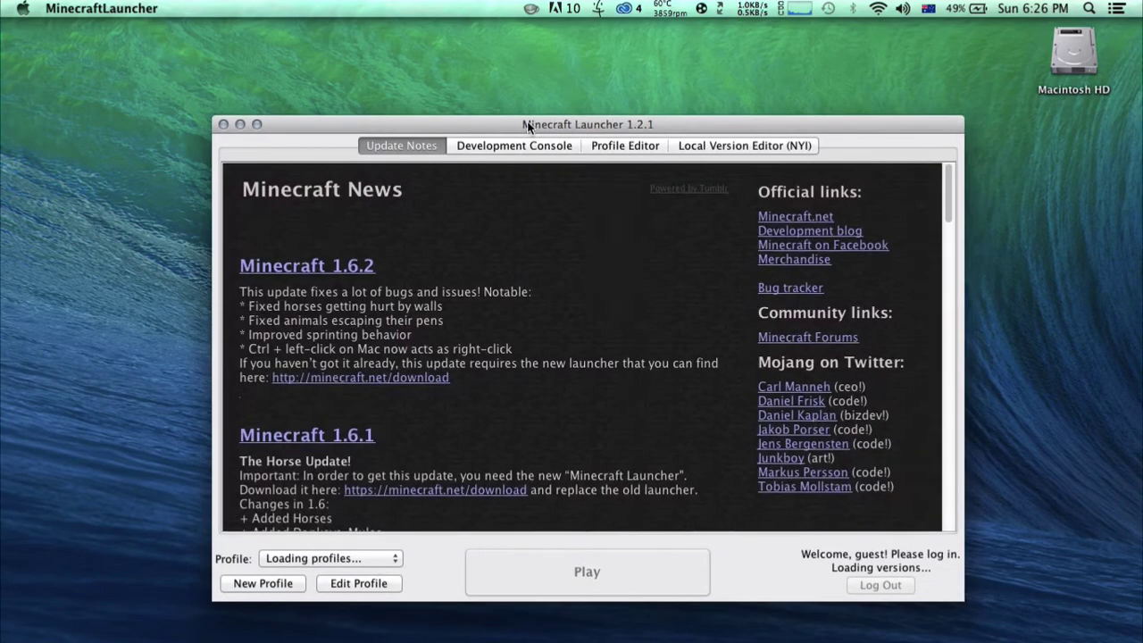
pyautogui.moveTo(533, 125); pyautogui.dragTo(496, 81)
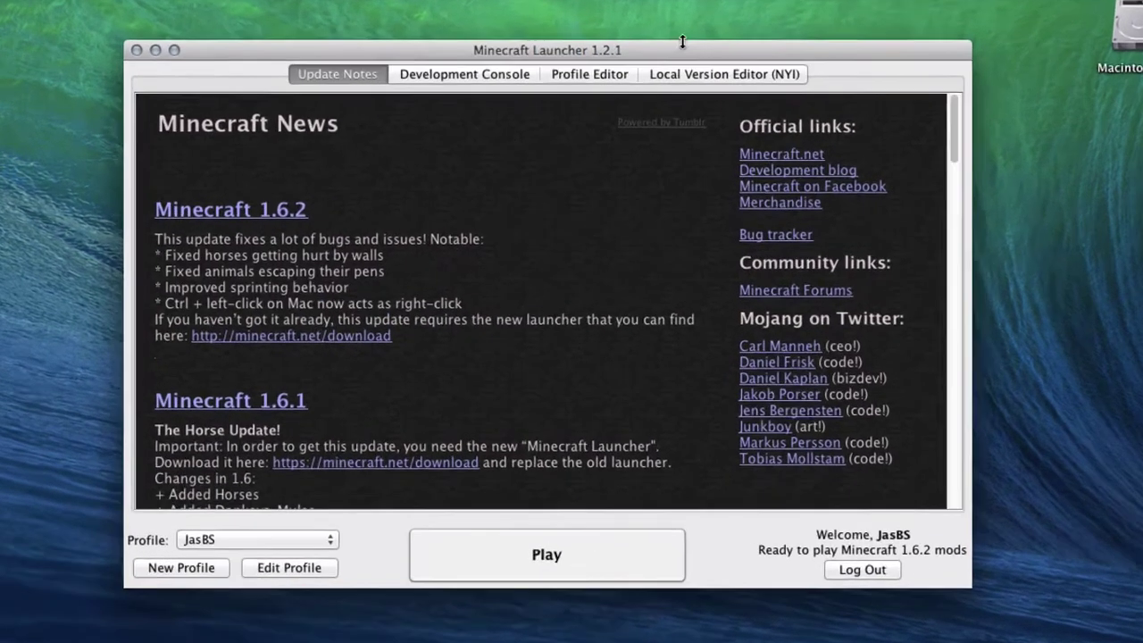
# Step: Add a new launcher profile with its own profile name, set it to use version "release 1.6.2 mods", and save it
pyautogui.click(616, 94)
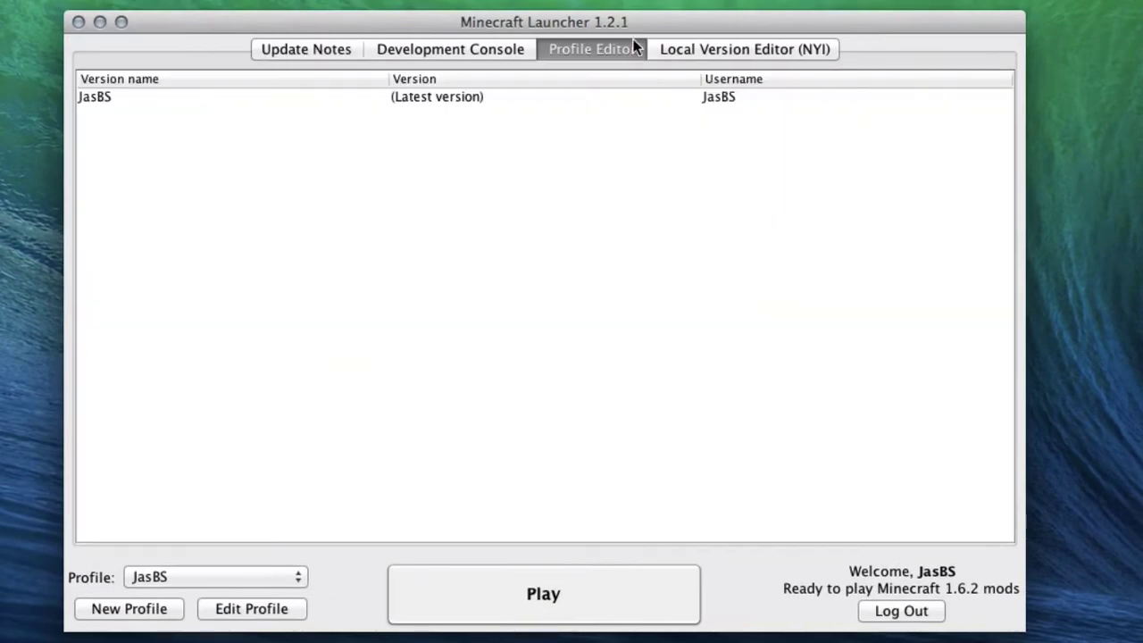
pyautogui.rightClick(473, 123)
pyautogui.click(498, 128)
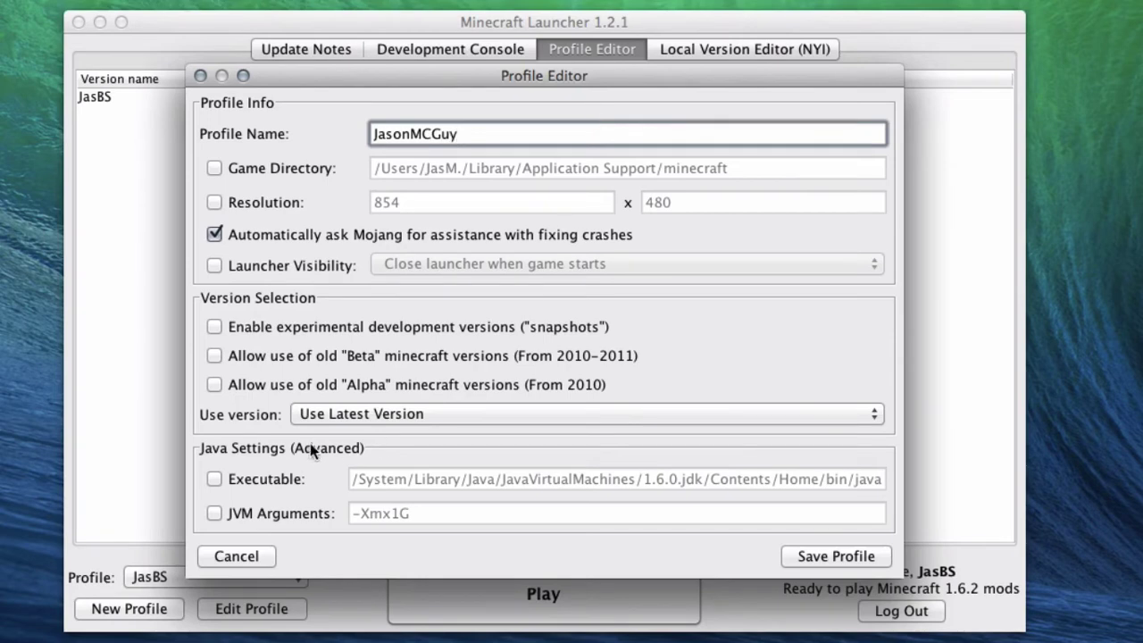
pyautogui.click(332, 413)
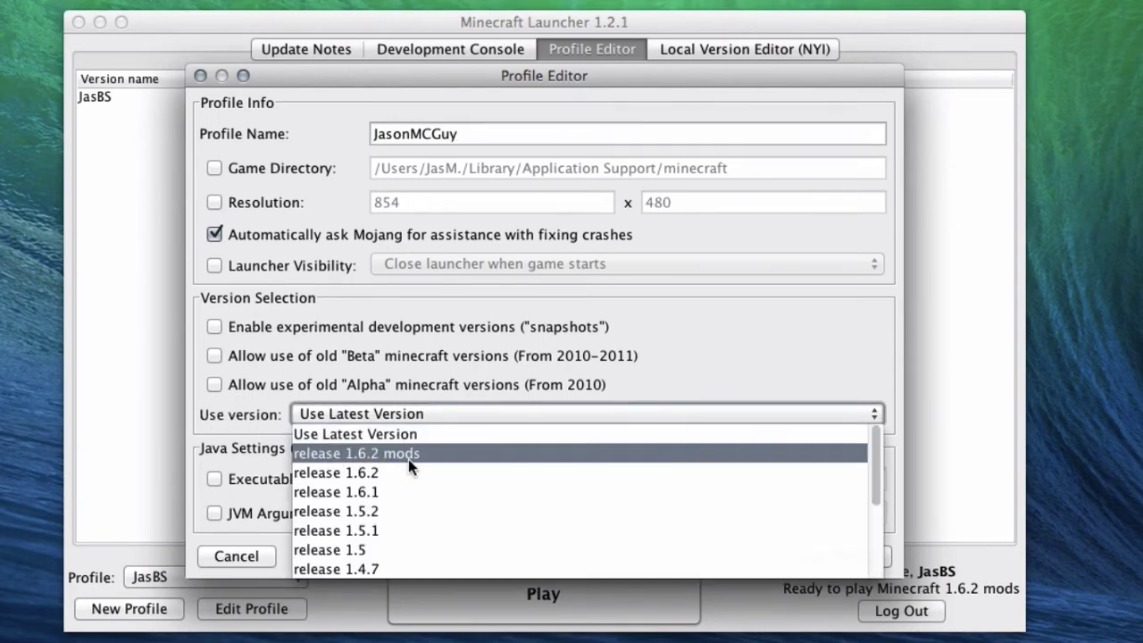
pyautogui.click(371, 455)
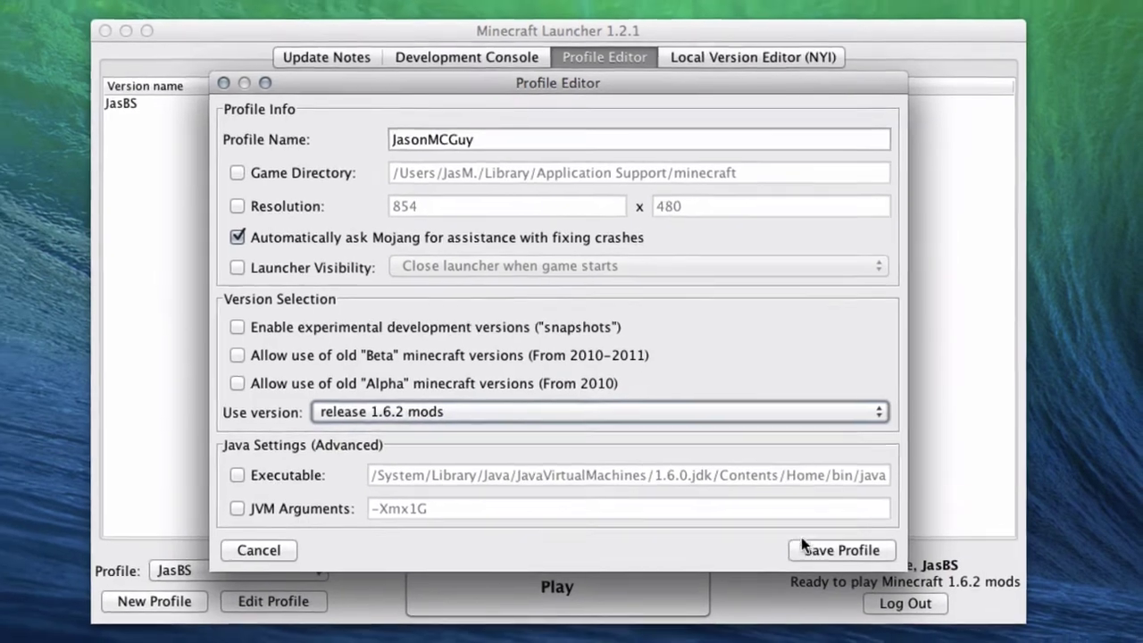
pyautogui.click(804, 550)
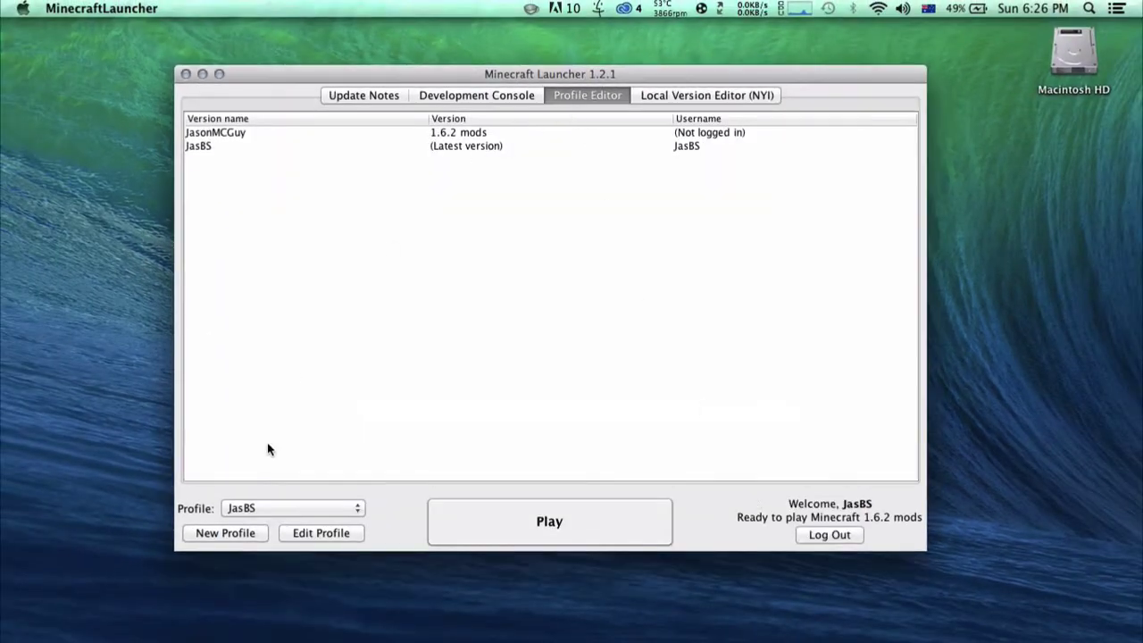
# Step: Make the new 1.6.2 mods profile the active one, return to the update notes, and start the game
pyautogui.click(262, 507)
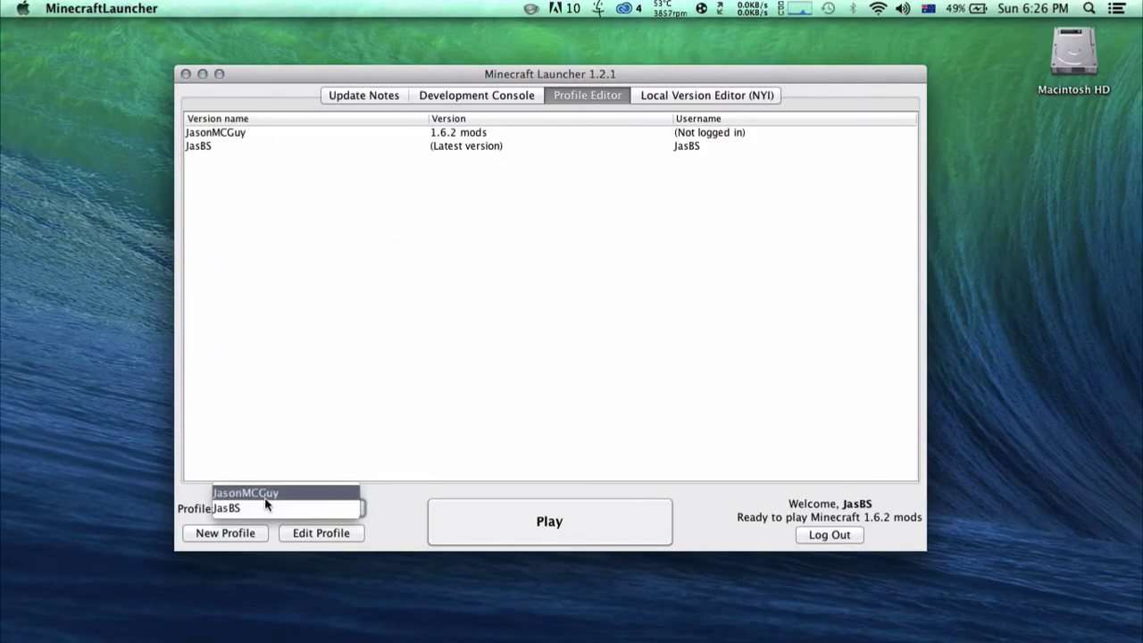
pyautogui.click(268, 492)
pyautogui.click(652, 277)
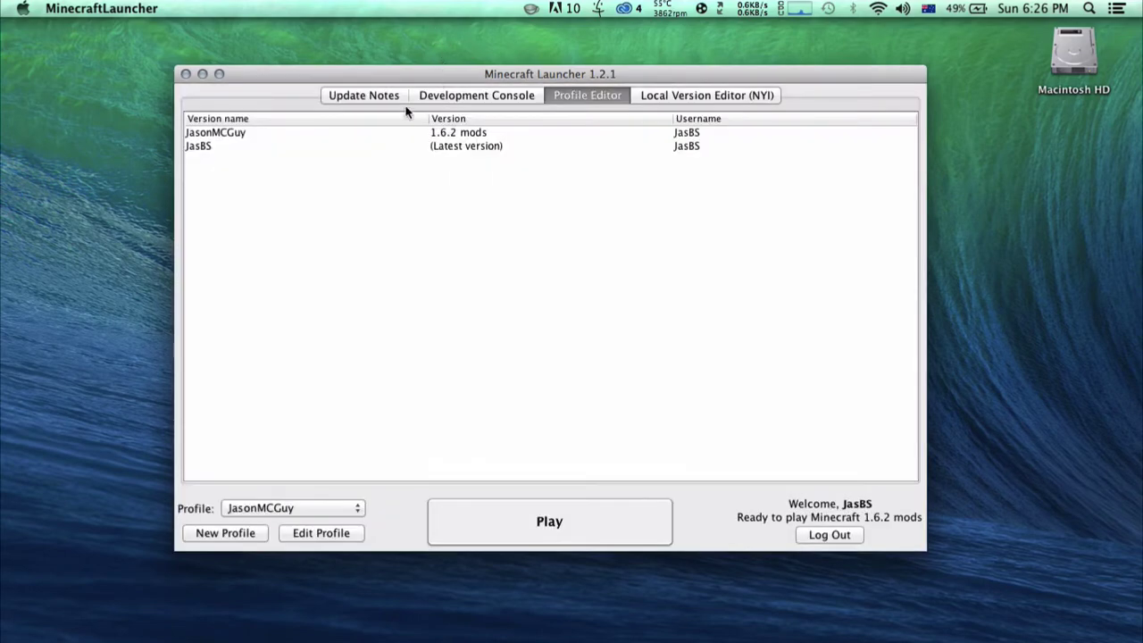
pyautogui.click(380, 96)
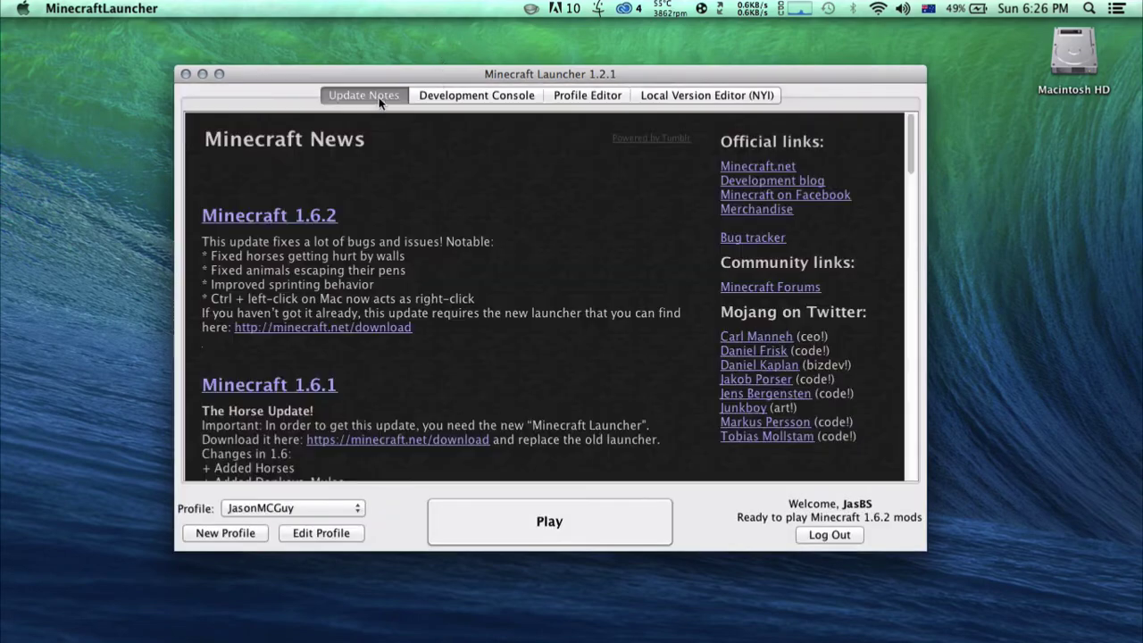
pyautogui.click(586, 541)
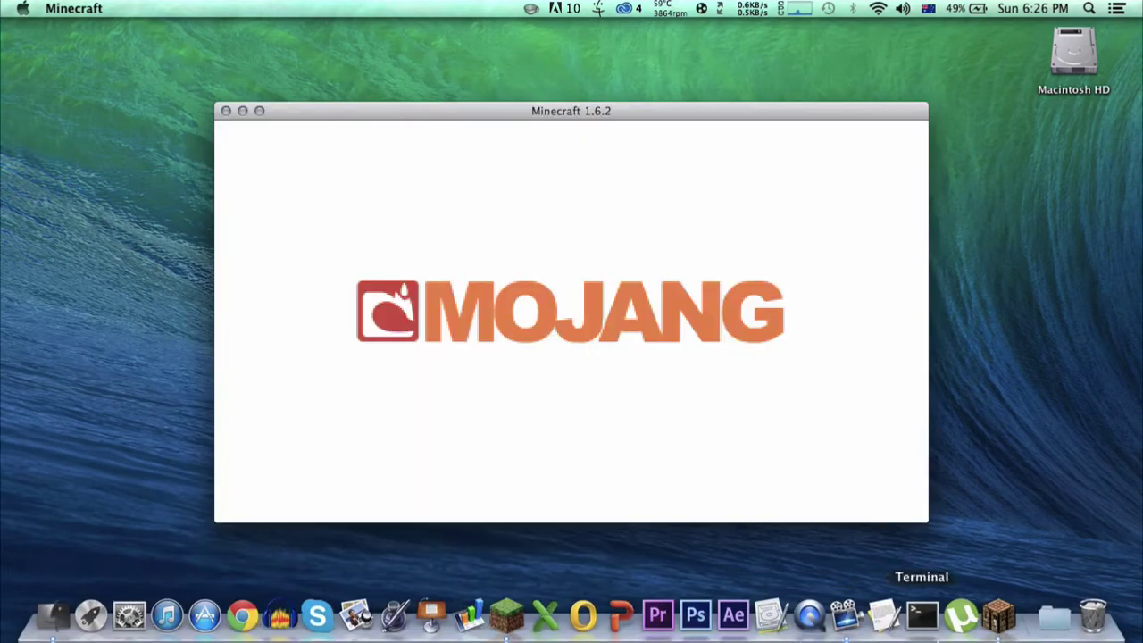
# Step: Enlarge the Minecraft game window to fill the screen and begin creating a new singleplayer world
pyautogui.rightClick(509, 621)
pyautogui.click(524, 567)
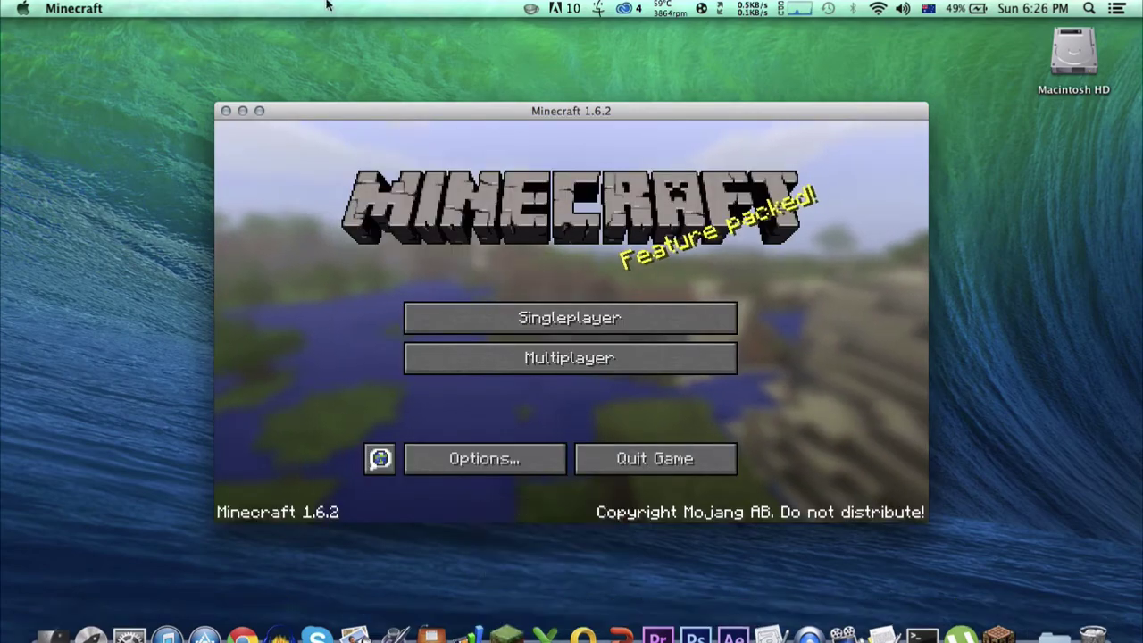
pyautogui.click(258, 111)
pyautogui.click(597, 327)
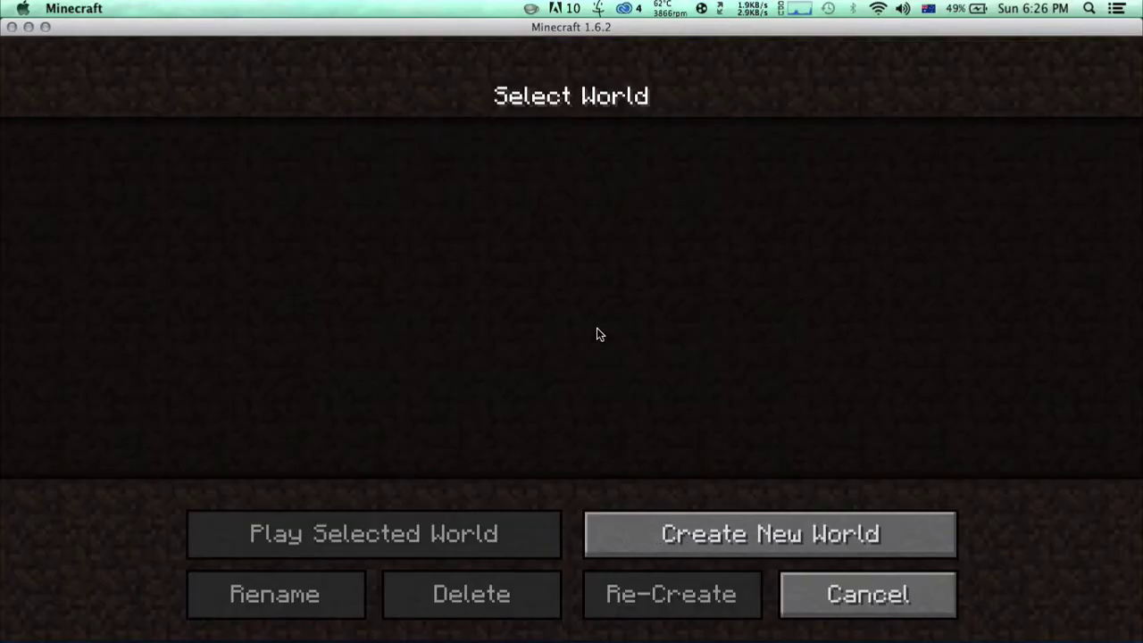
pyautogui.click(847, 537)
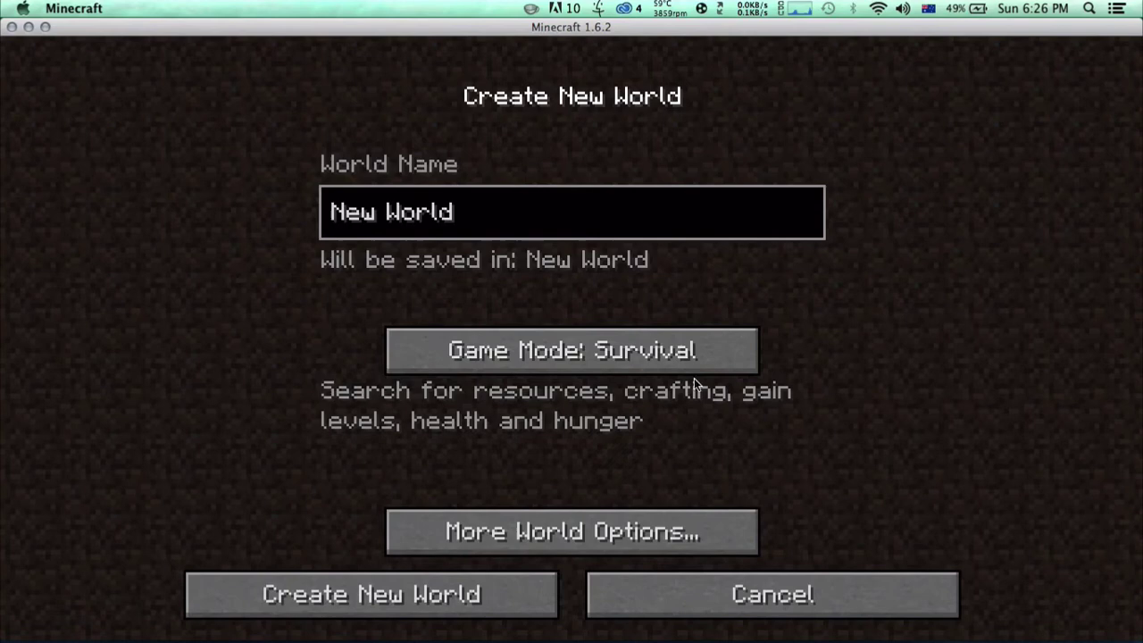
# Step: Create the world as "New World" in Survival mode with cheats off and the other world options at their defaults
pyautogui.click(652, 344)
pyautogui.click(649, 338)
pyautogui.click(528, 352)
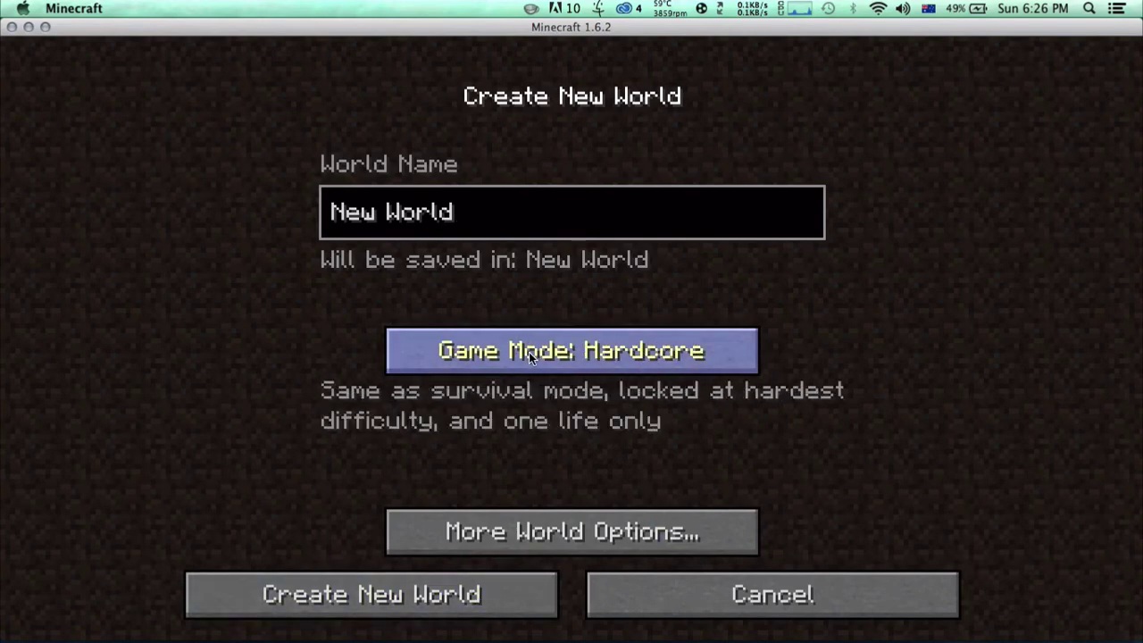
pyautogui.click(594, 366)
pyautogui.click(592, 534)
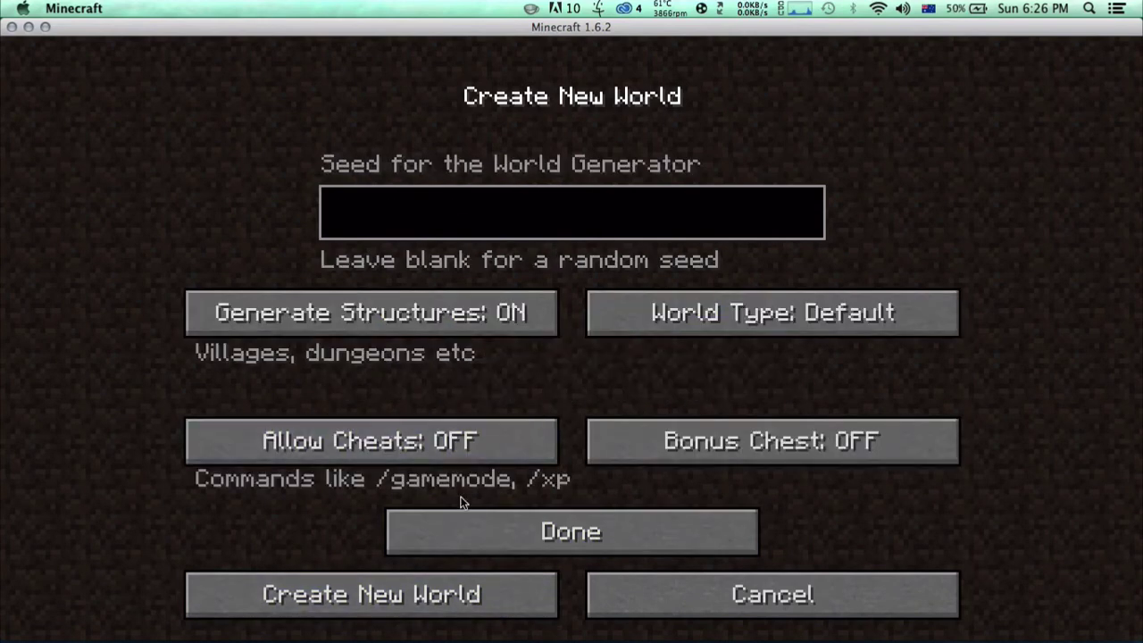
pyautogui.click(451, 531)
pyautogui.click(395, 598)
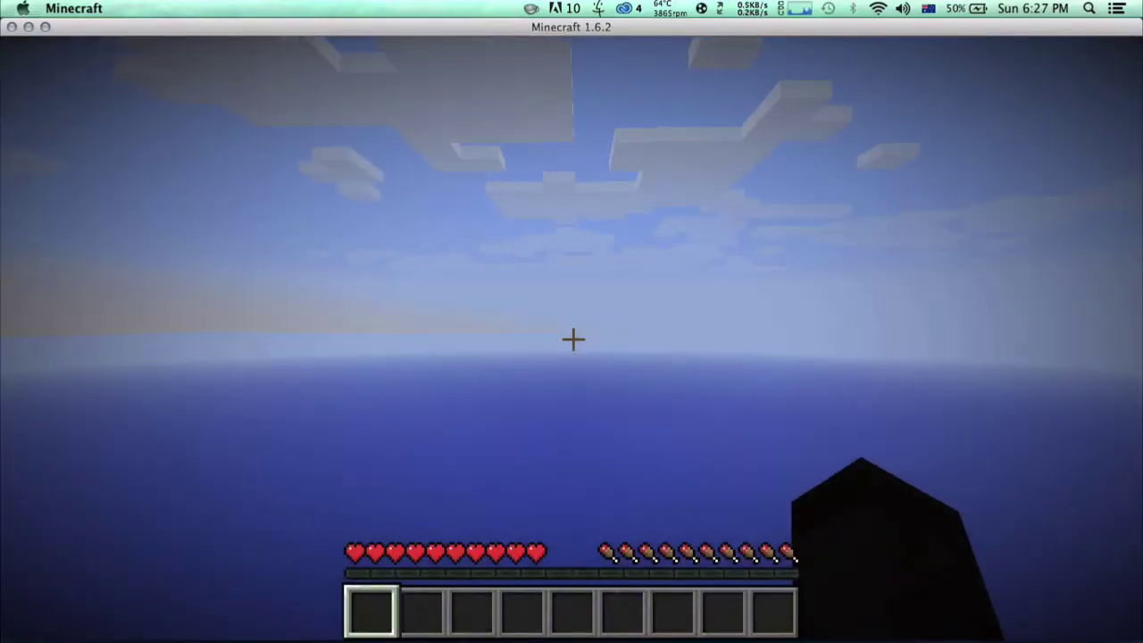
# Step: Walk through the forest and open the chat to check whether Single Player Commands is loaded, then return to the game
pyautogui.scroll(-2, 572, 339)
pyautogui.scroll(2, 572, 338)
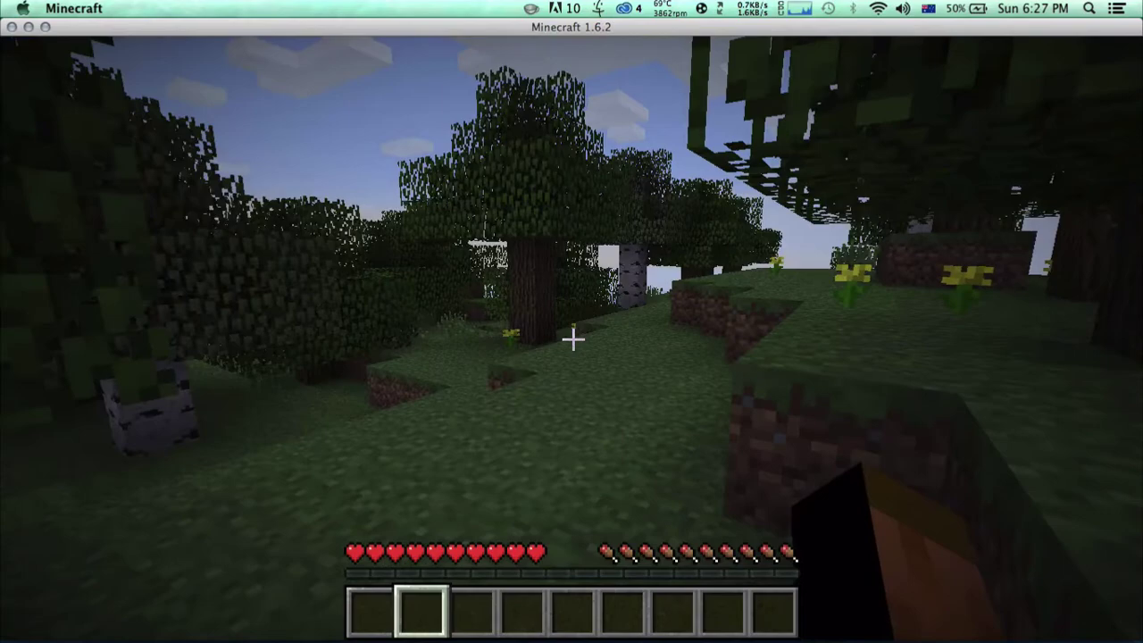
pyautogui.press('w')
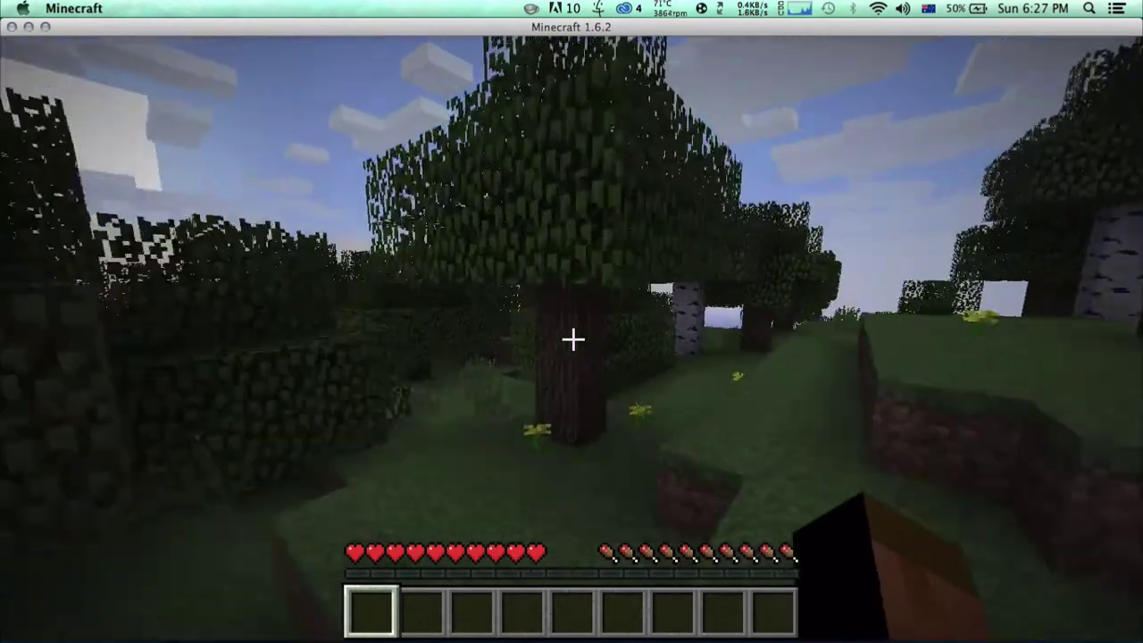
pyautogui.press('w')
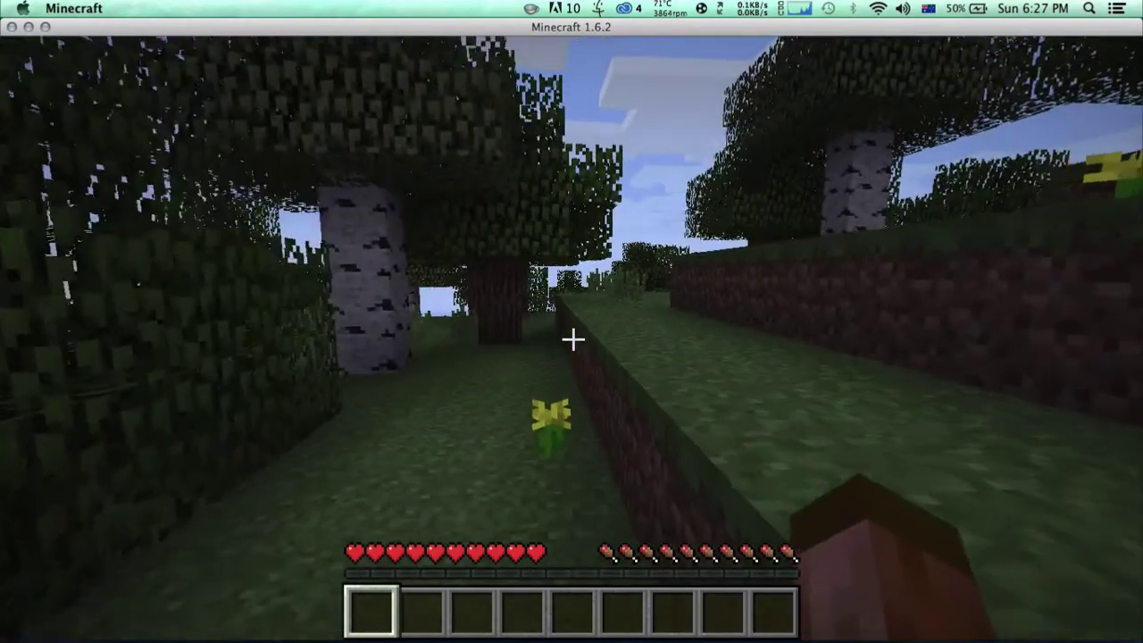
pyautogui.press('w')
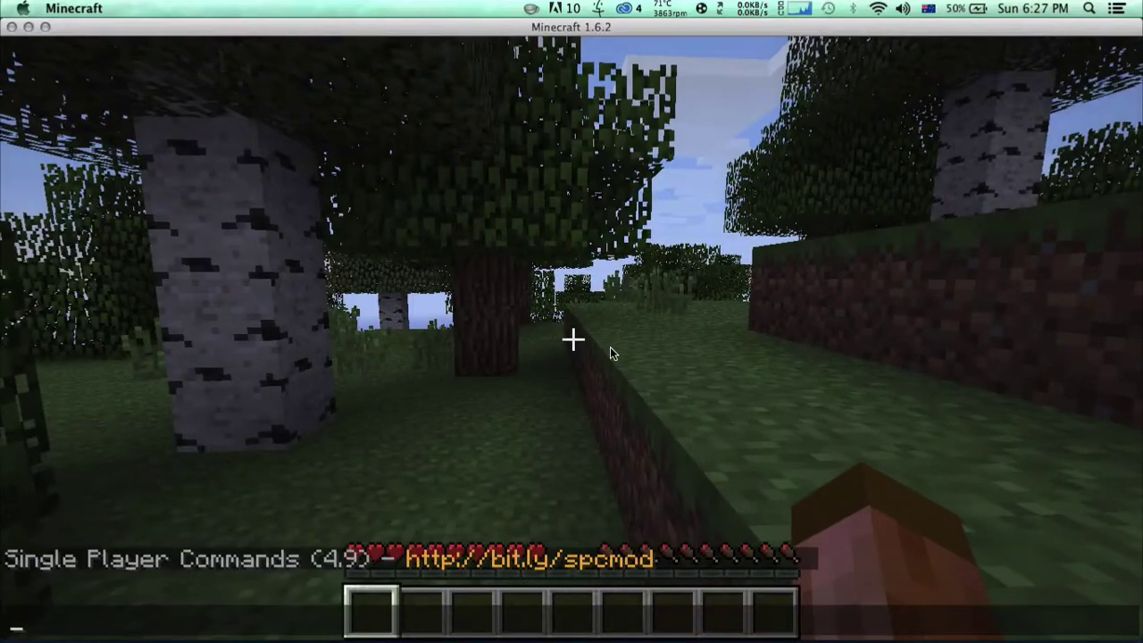
pyautogui.press('Escape')
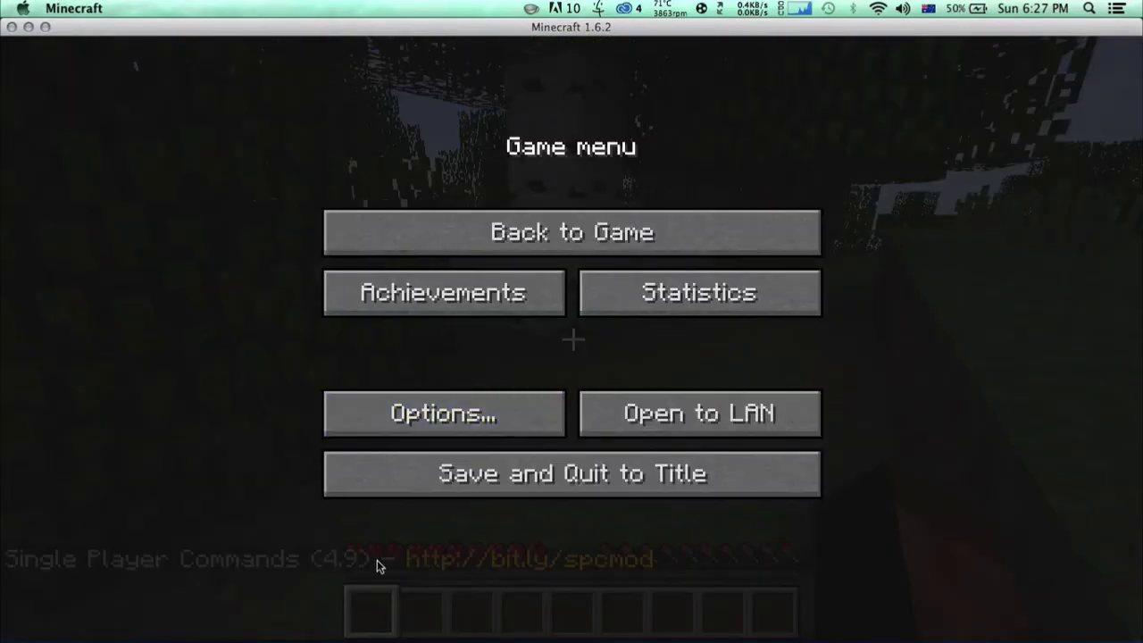
pyautogui.press('Escape')
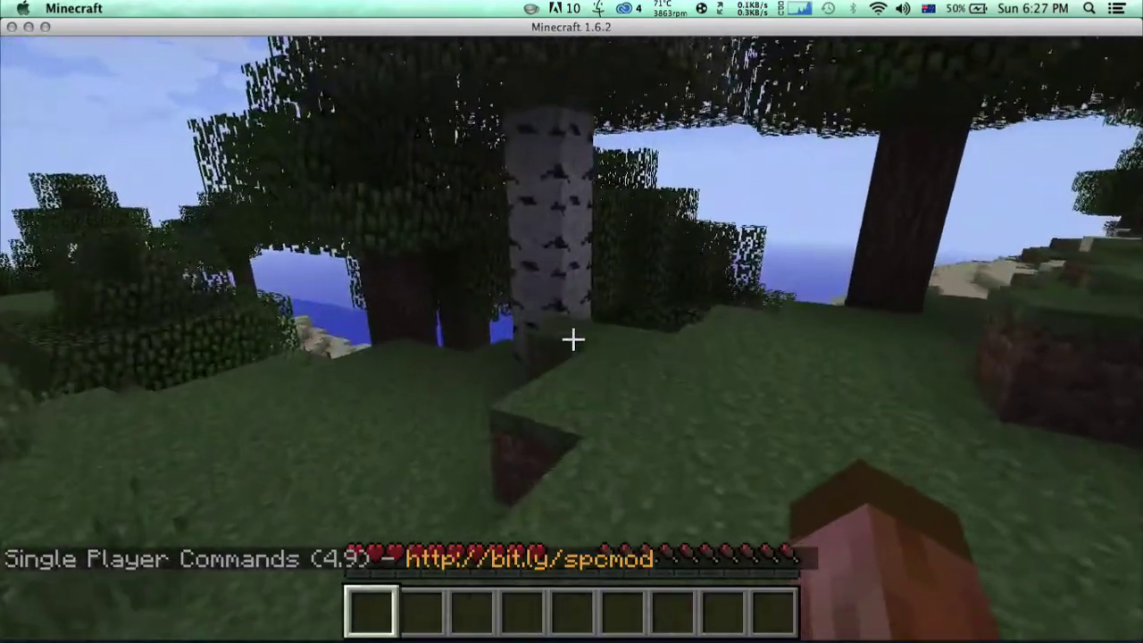
# Step: Run the command /gamemode 1 to change to creative mode and close the chat
pyautogui.write('t/game')
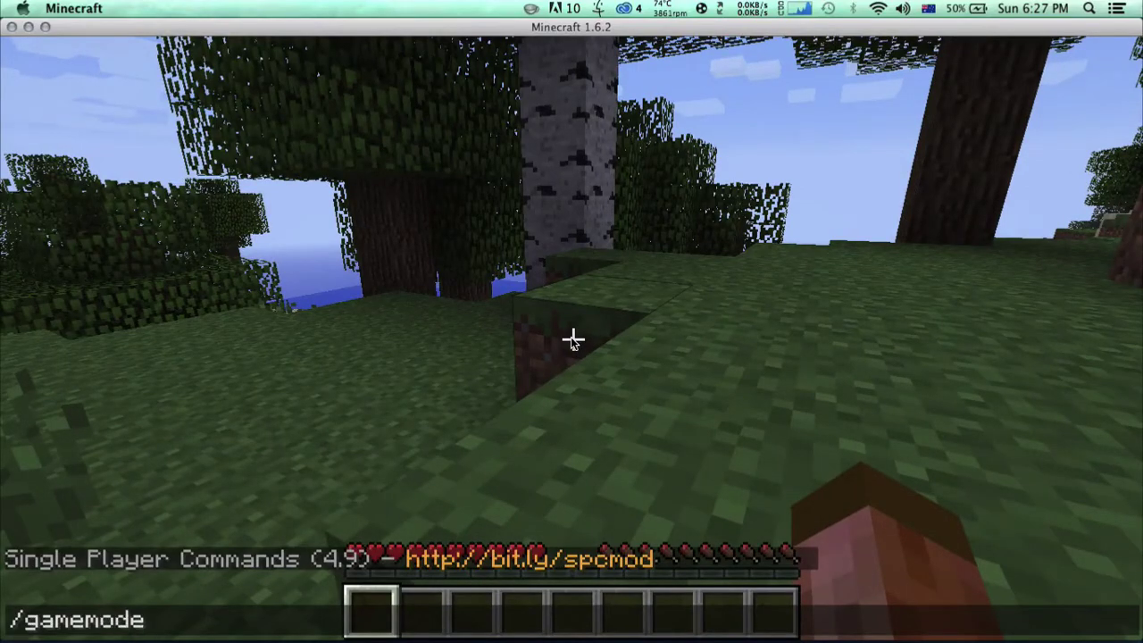
pyautogui.write('mode 1')
pyautogui.press('Return')
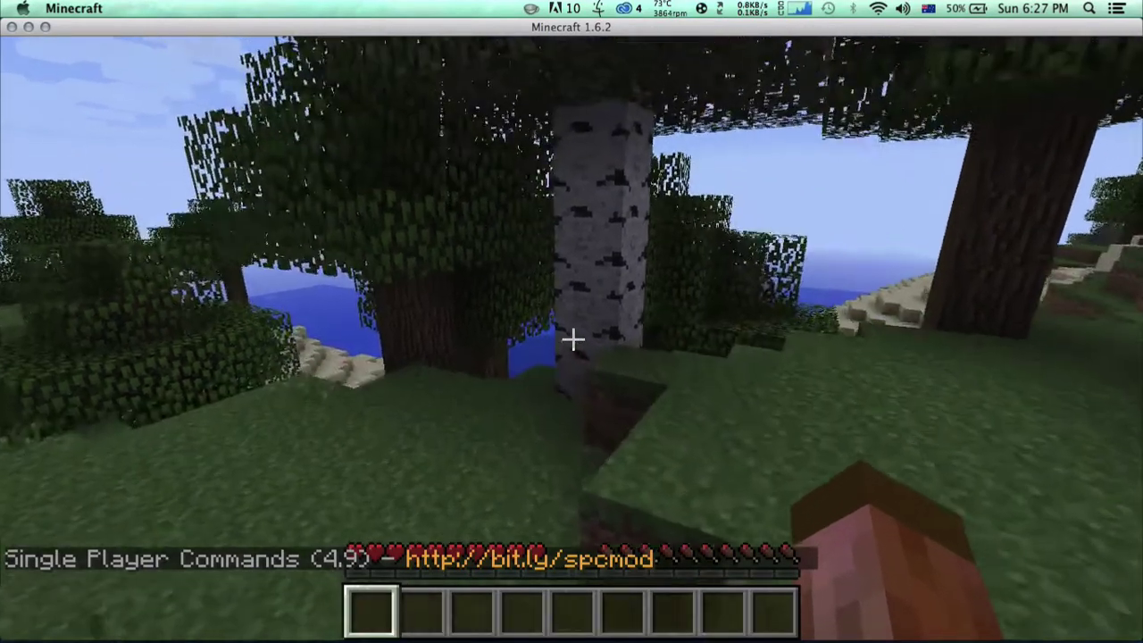
pyautogui.press('/')
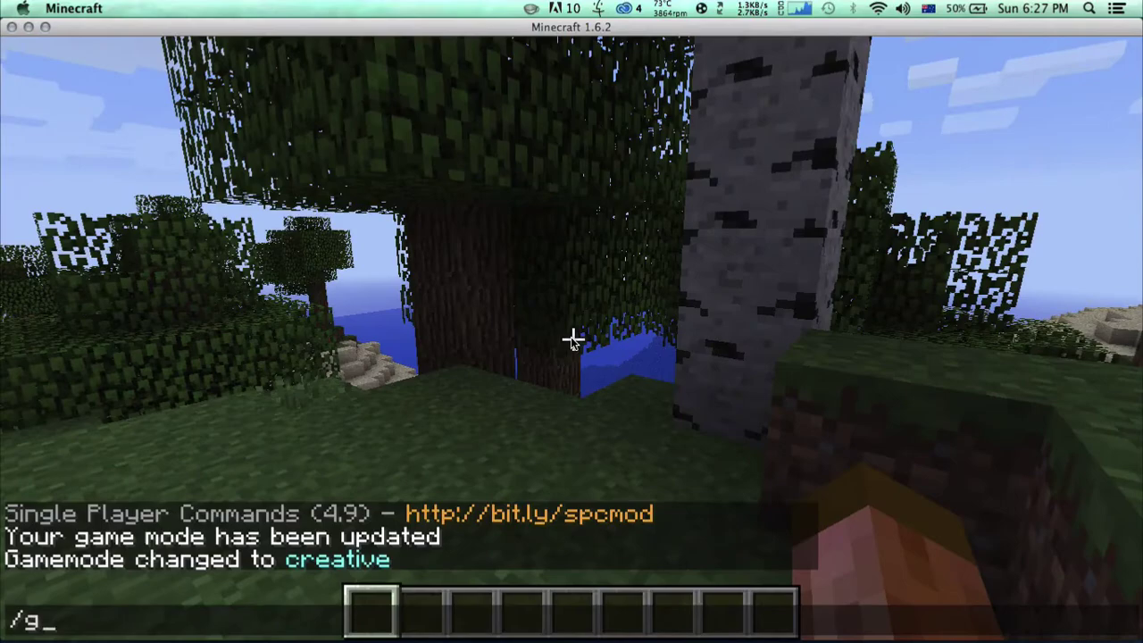
pyautogui.press('Escape')
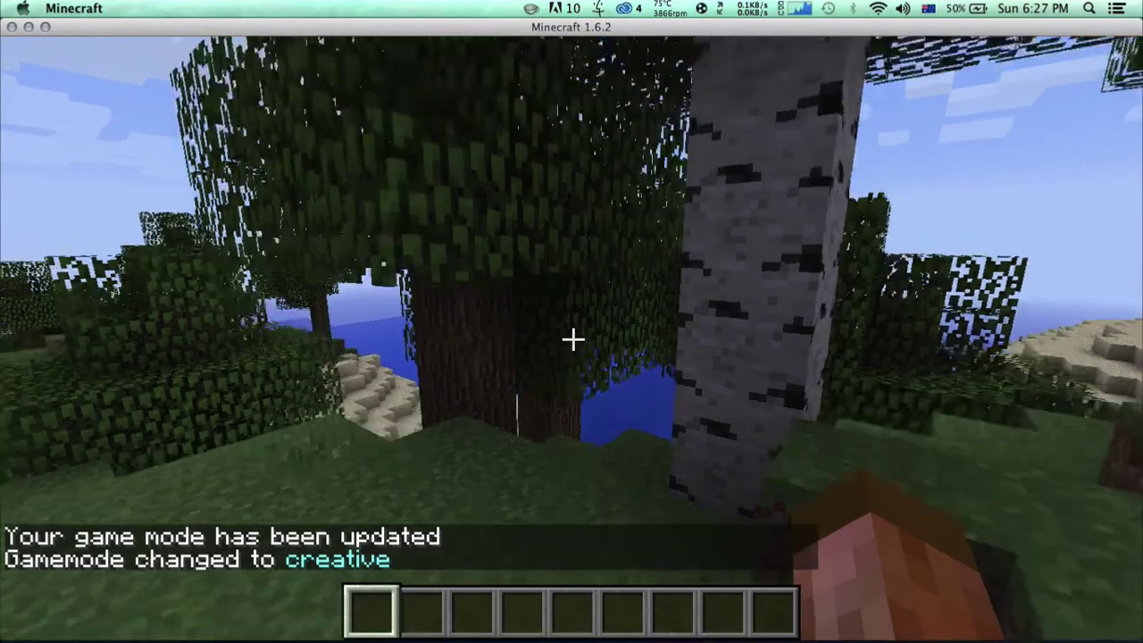
# Step: Test creative flight by taking off, flying over the island, and descending toward the beach
pyautogui.press('space')
pyautogui.press('space')
pyautogui.press('w')
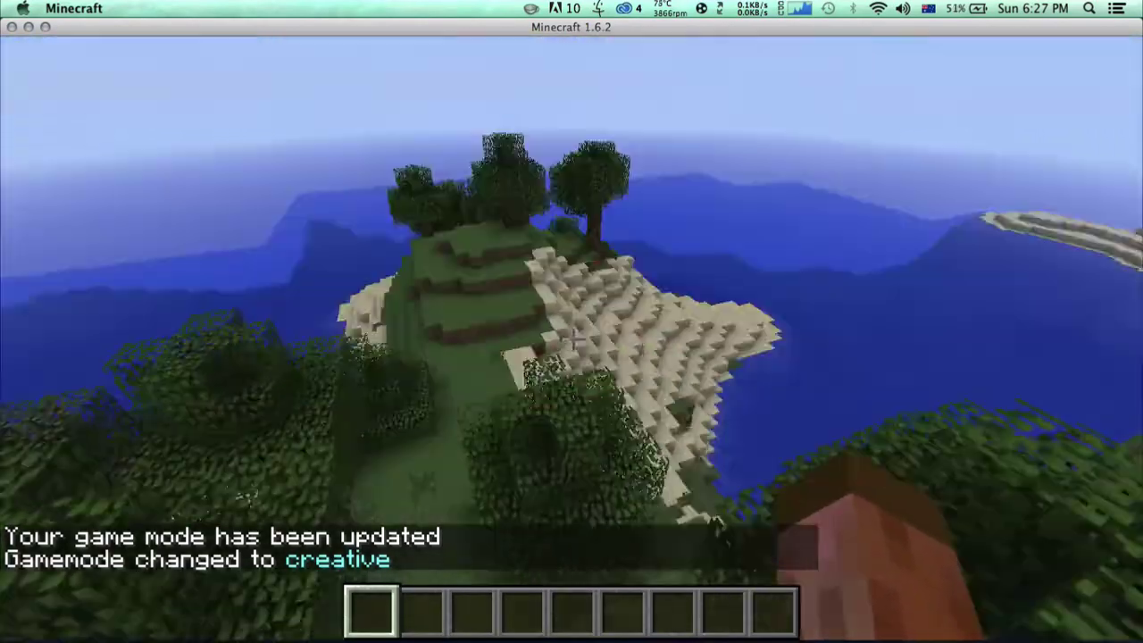
pyautogui.press('w')
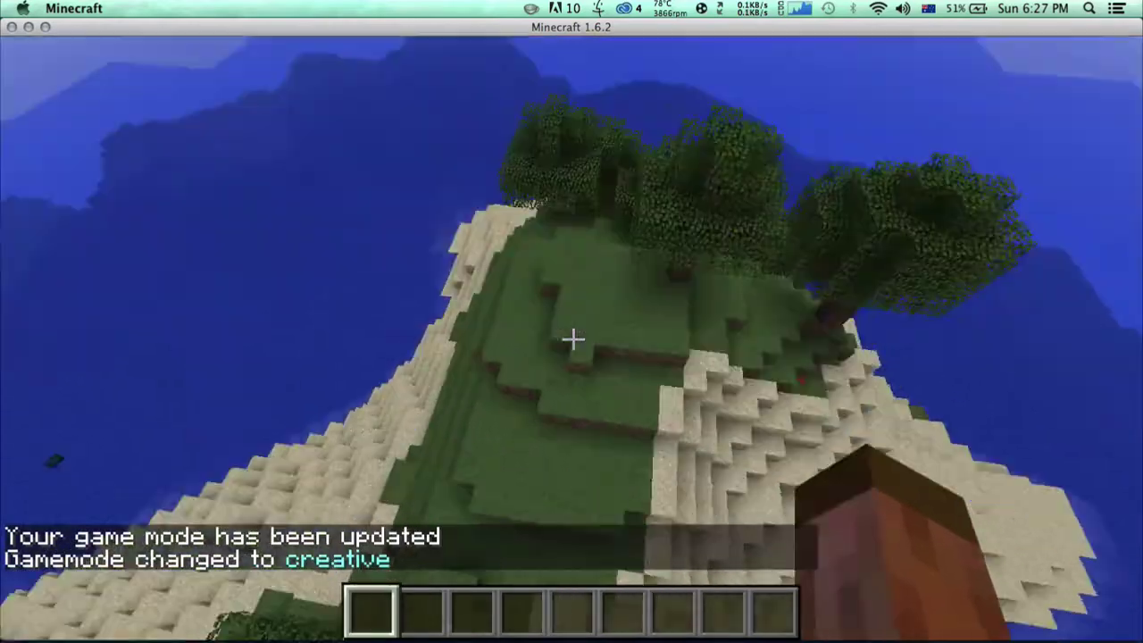
pyautogui.press('shift')
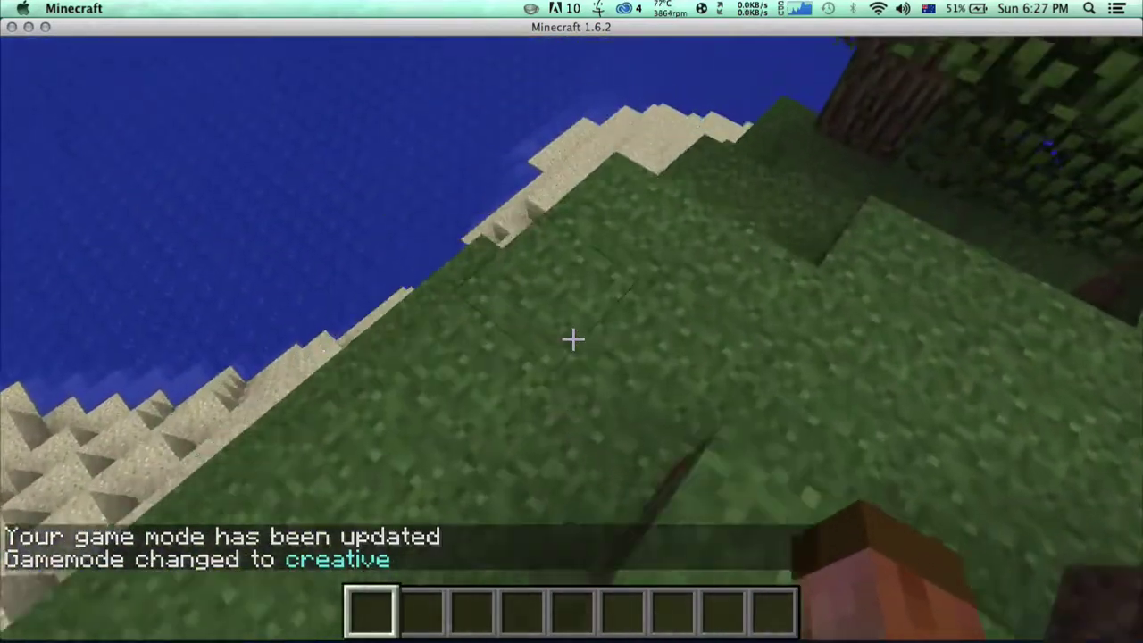
pyautogui.press('w')
pyautogui.press('shift')
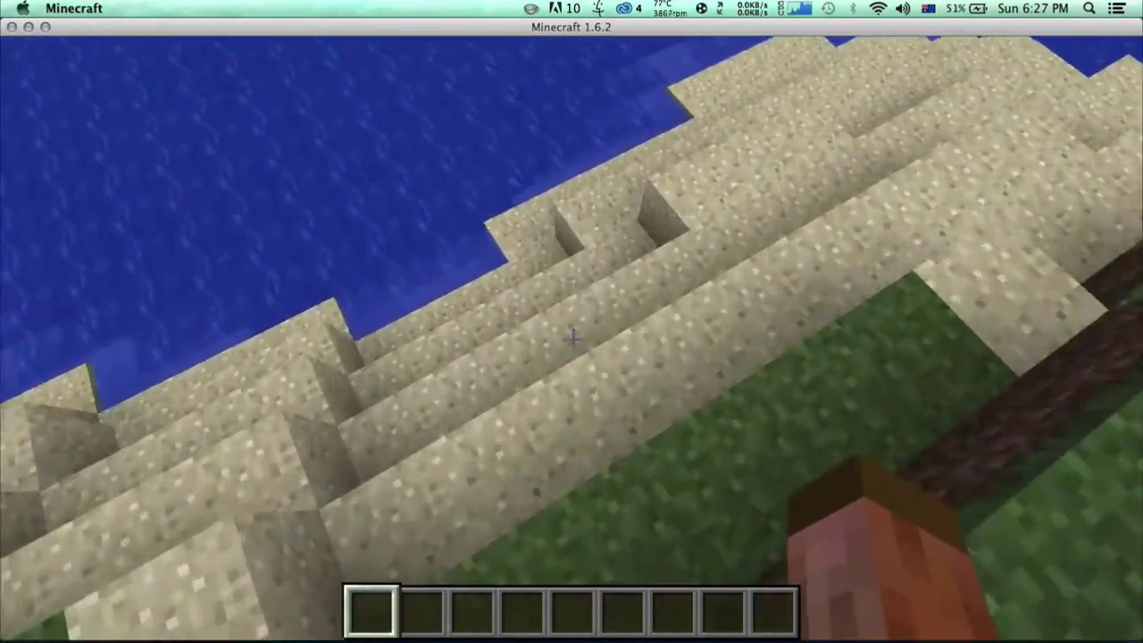
# Step: Run the WorldEdit command // in the chat to enable the super pickaxe
pyautogui.press('t')
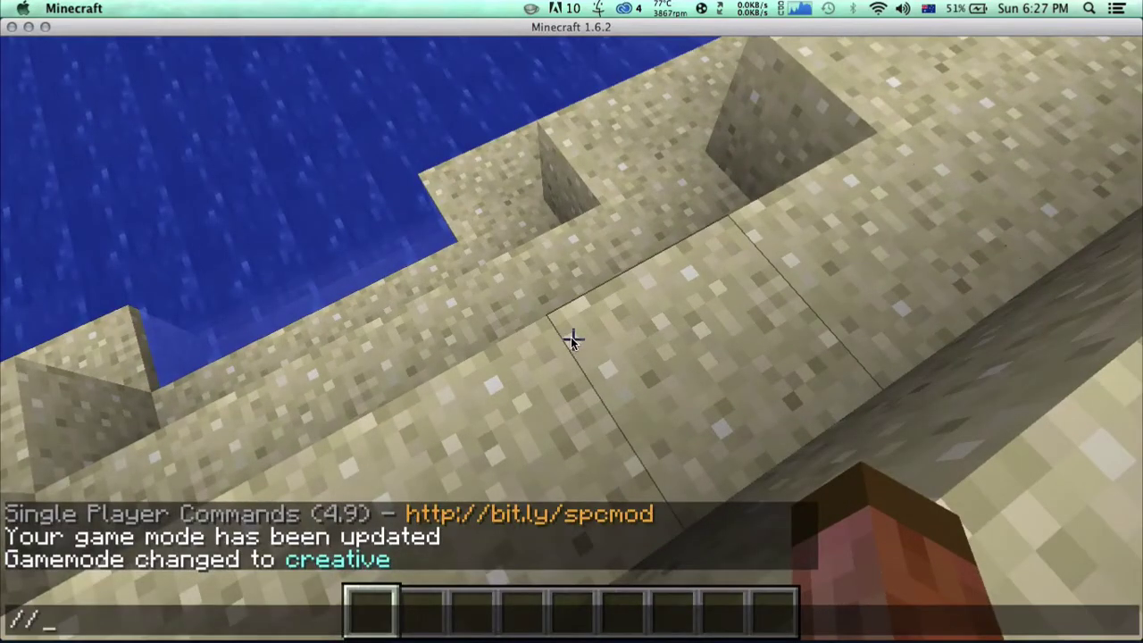
pyautogui.write('// wa')
pyautogui.press('Return')
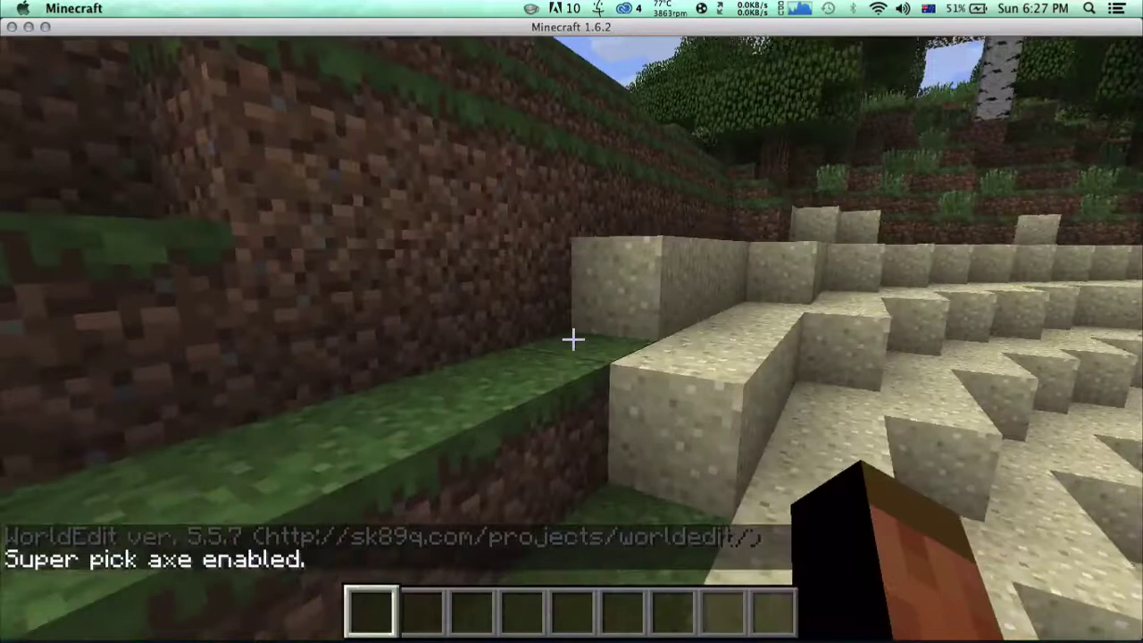
# Step: Take a diamond pickaxe from the Tools category of the creative inventory into the first hotbar slot and return to the game
pyautogui.press('e')
pyautogui.click(585, 536)
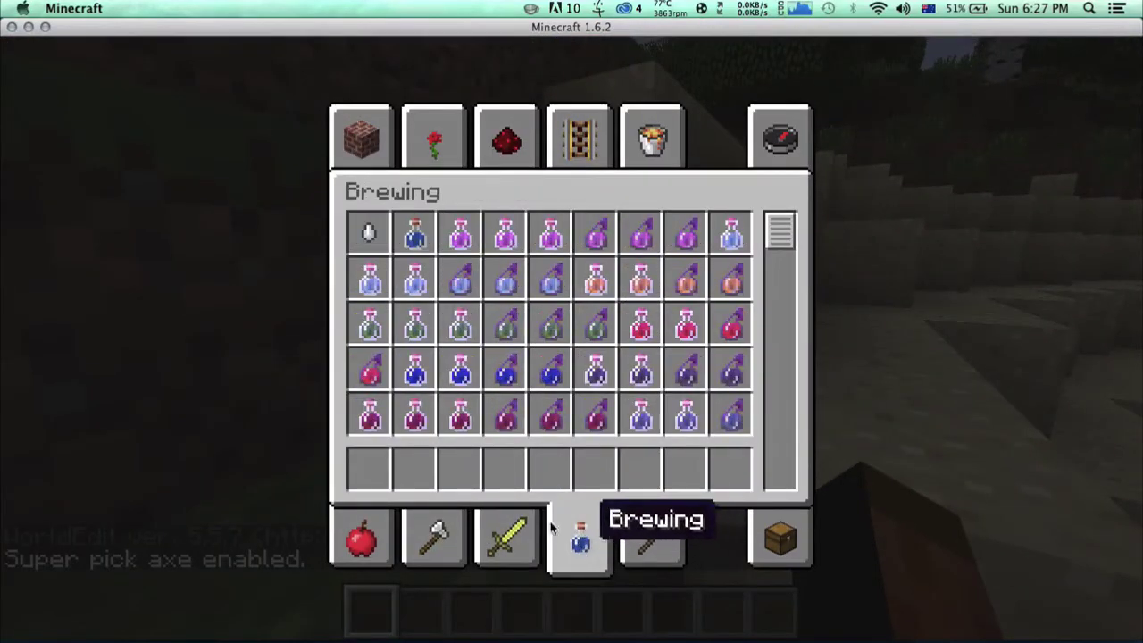
pyautogui.click(506, 537)
pyautogui.click(579, 139)
pyautogui.click(369, 234)
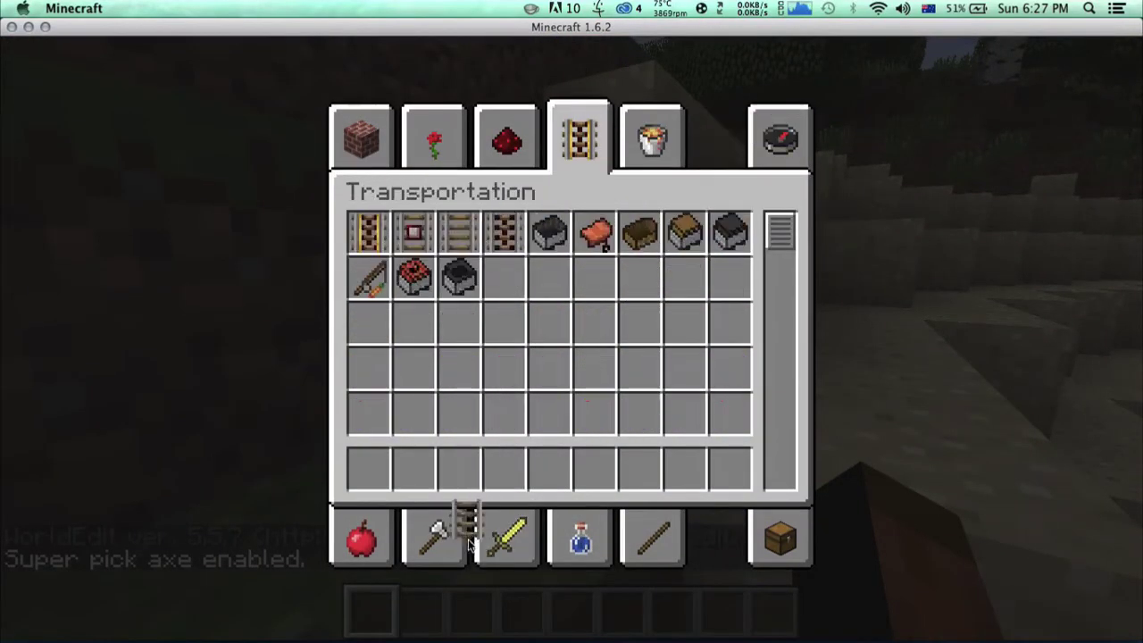
pyautogui.click(435, 535)
pyautogui.click(535, 277)
pyautogui.click(460, 280)
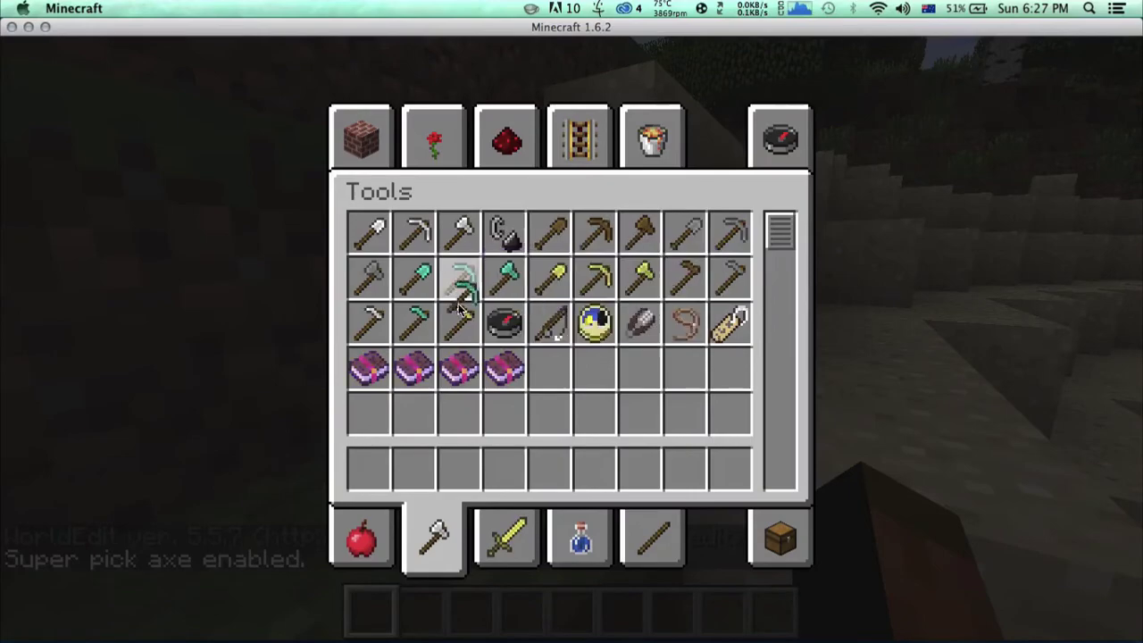
pyautogui.press('e')
# Step: Test the super pickaxe by breaking several sand blocks on the beach beside the dirt wall
pyautogui.click(573, 338)
pyautogui.click(573, 338)
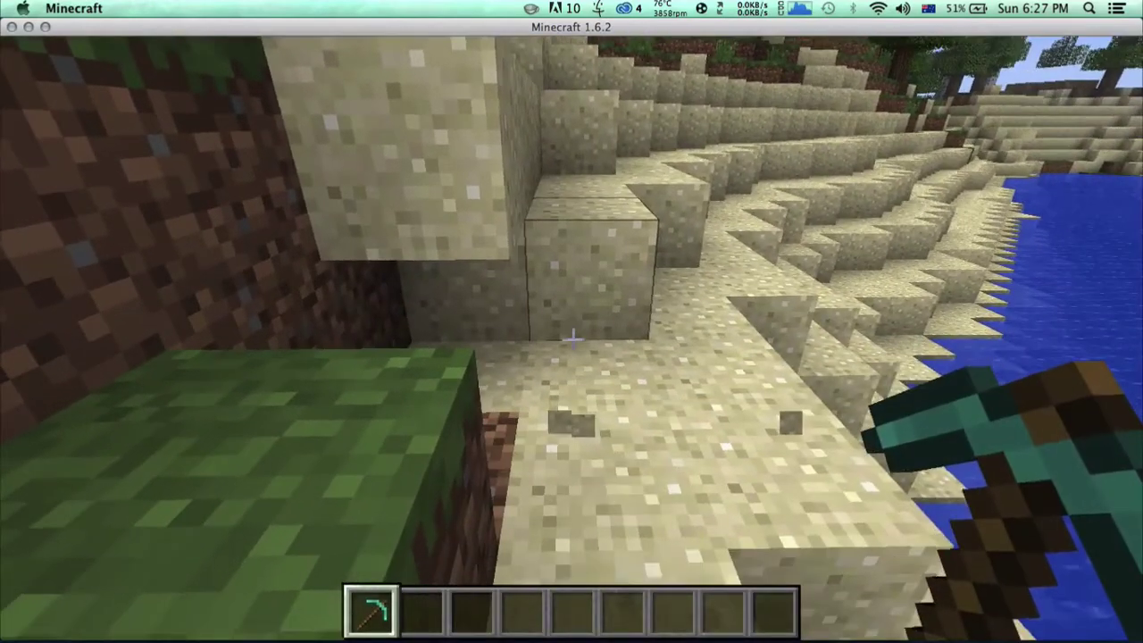
pyautogui.click(571, 338)
pyautogui.click(571, 338)
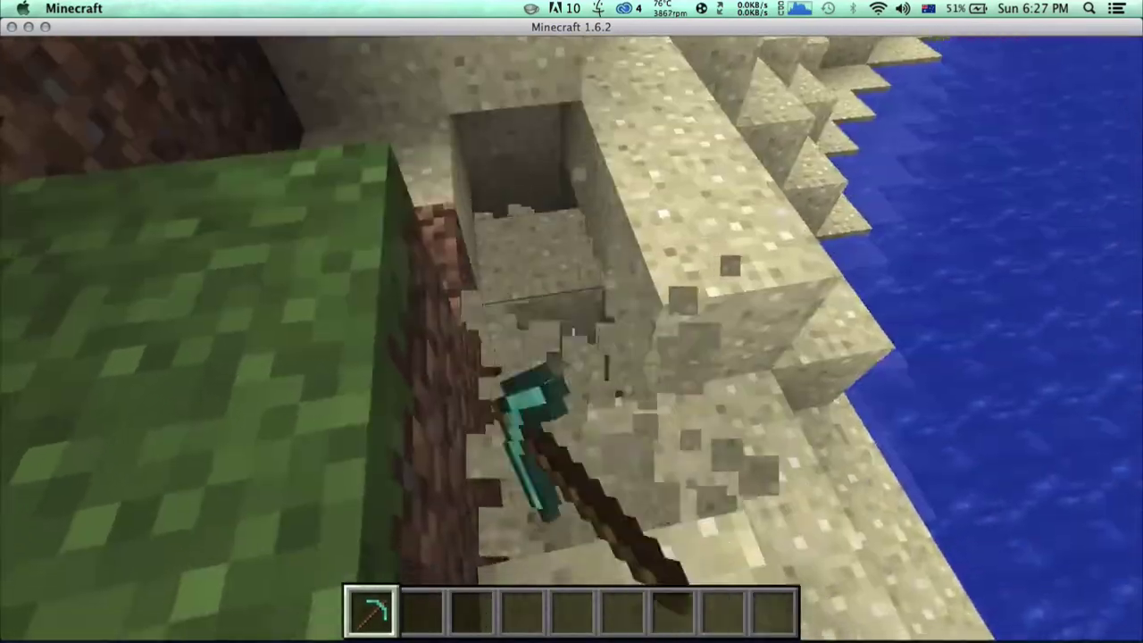
# Step: Climb from the beach onto the grass ledges and walk through the forest to an oak tree
pyautogui.press('space')
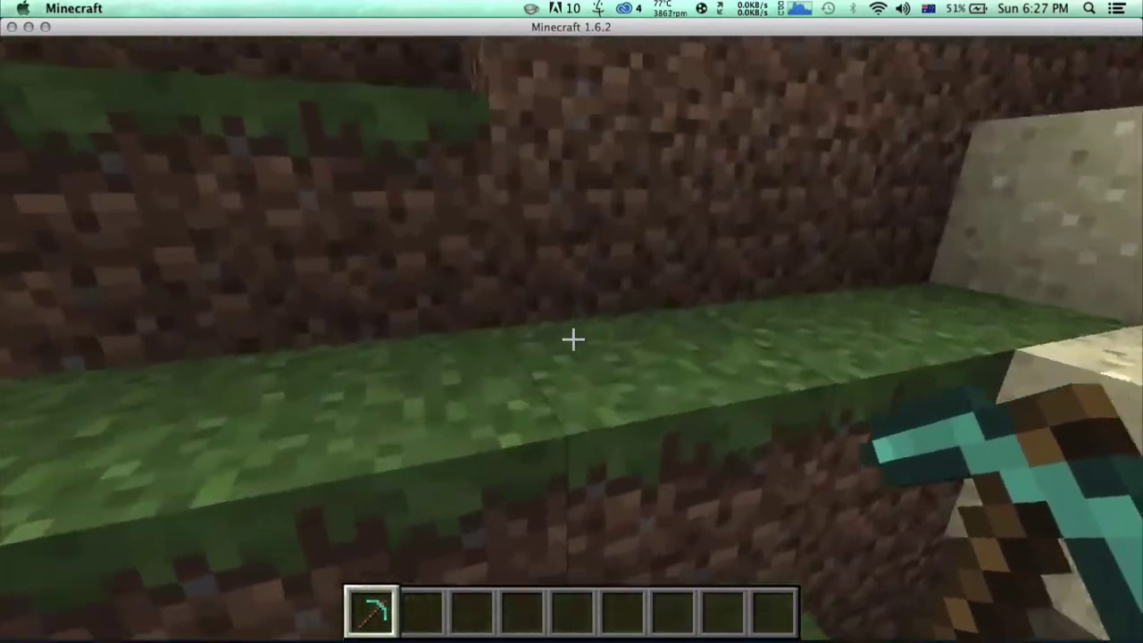
pyautogui.press('w')
pyautogui.press('space')
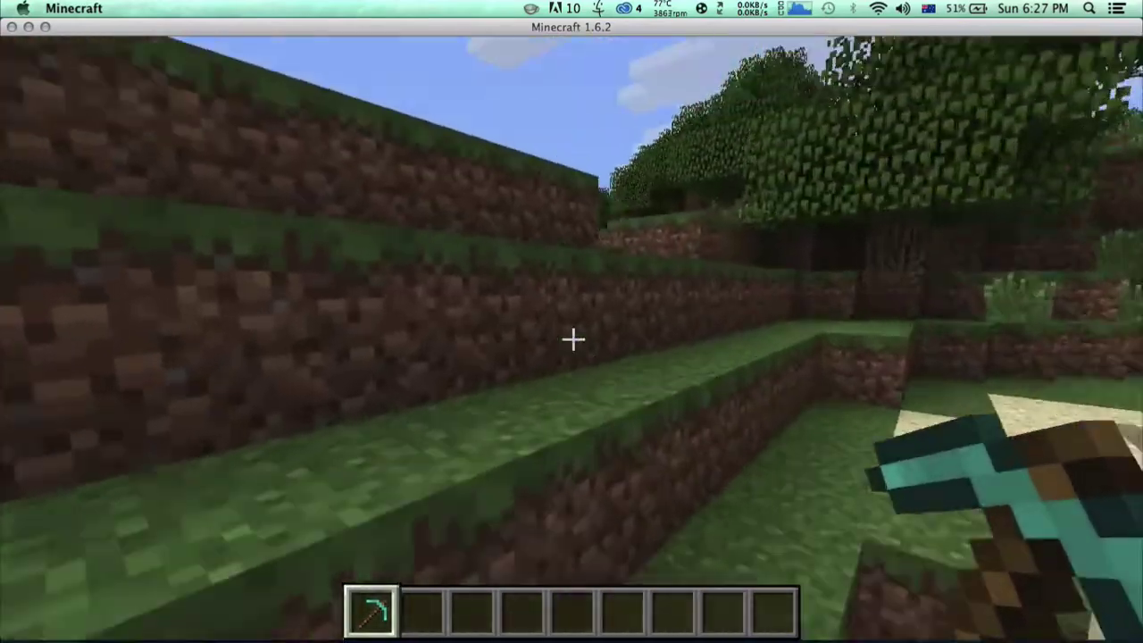
pyautogui.press('w')
pyautogui.press('space')
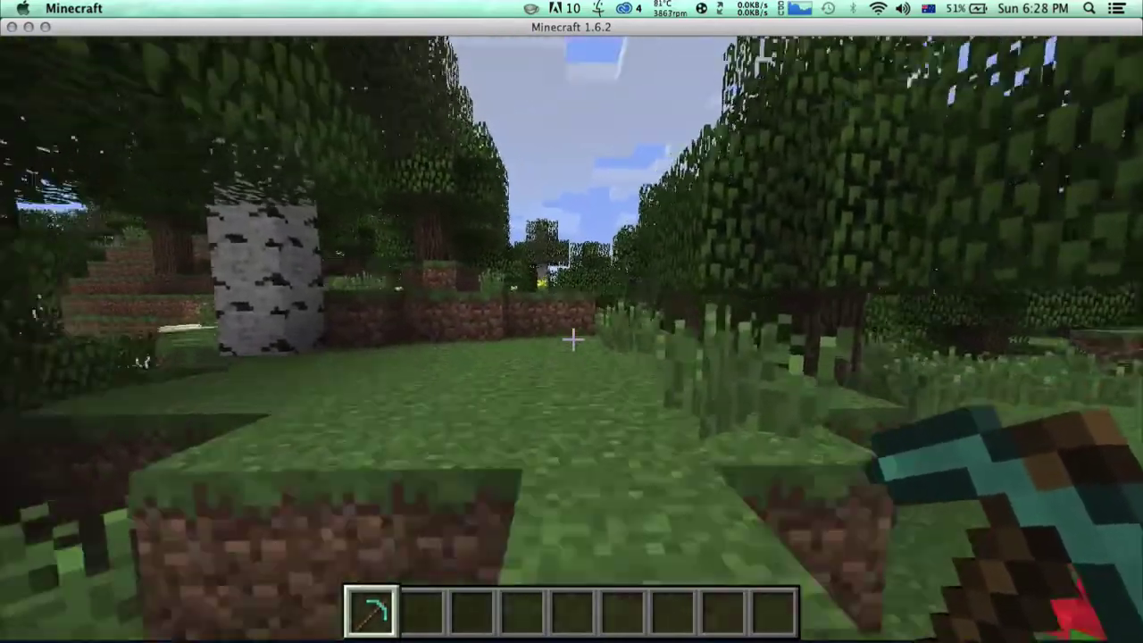
pyautogui.press('w')
pyautogui.press('space')
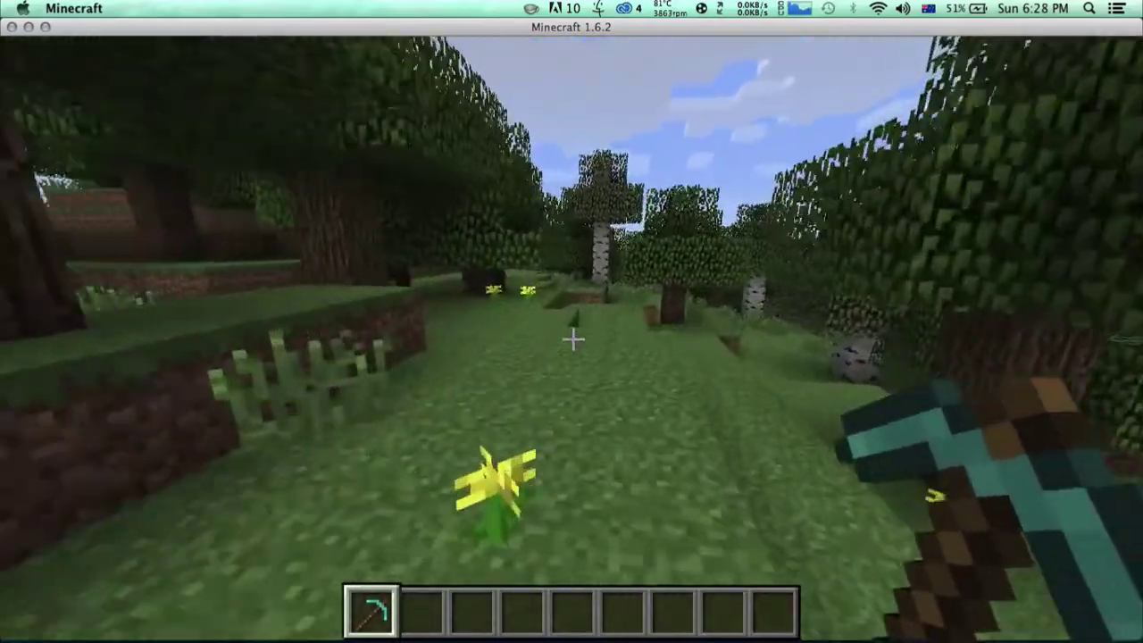
pyautogui.press('w')
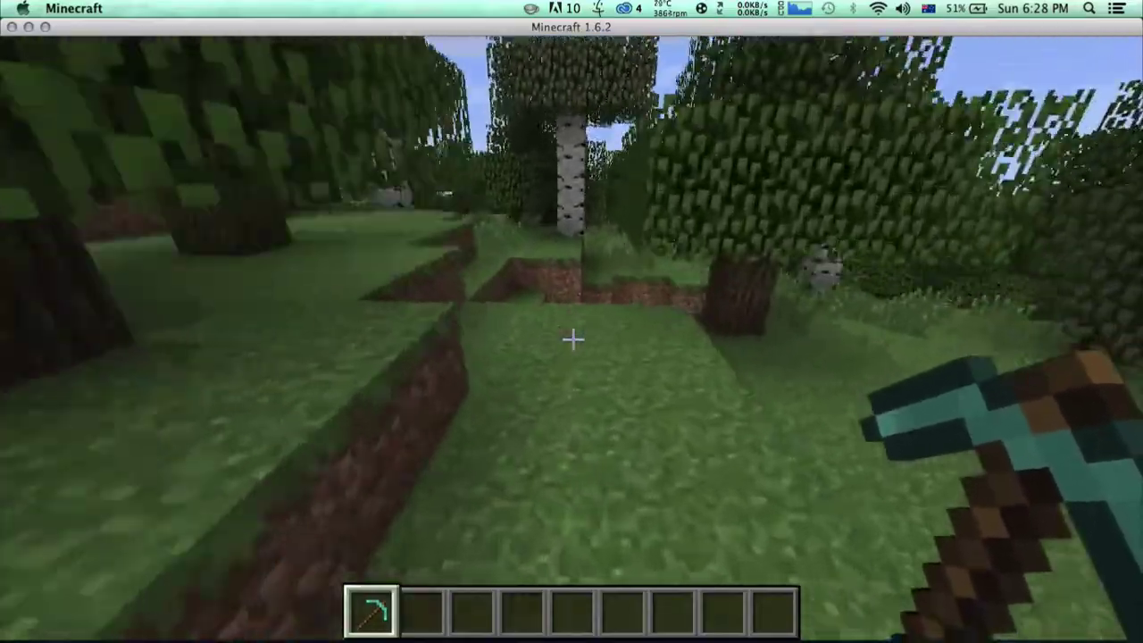
pyautogui.press('w')
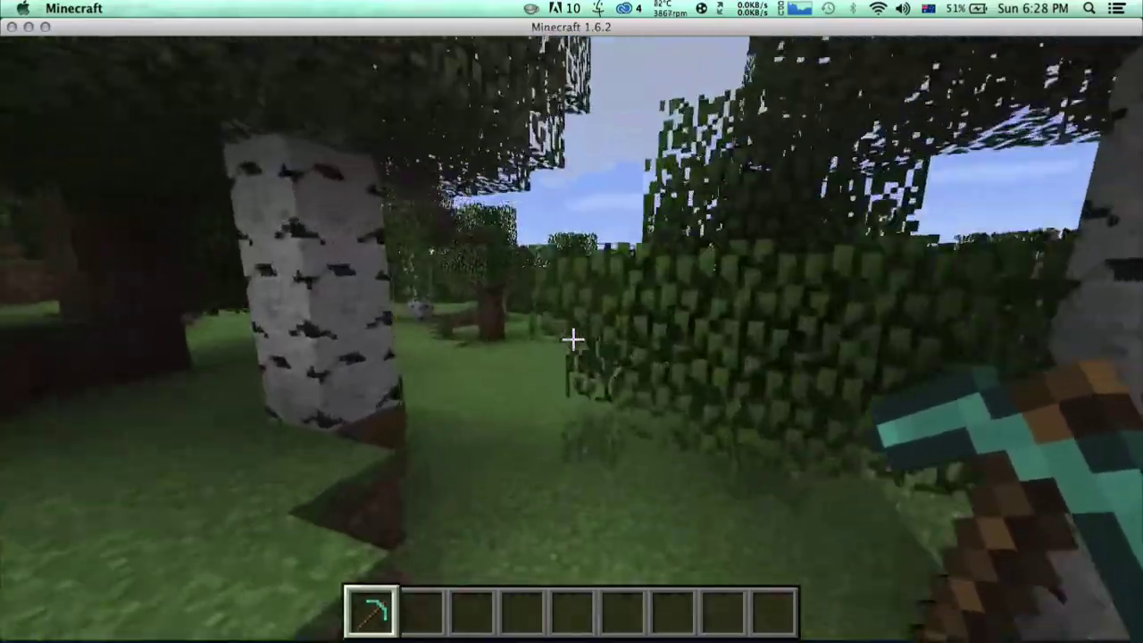
pyautogui.press('w')
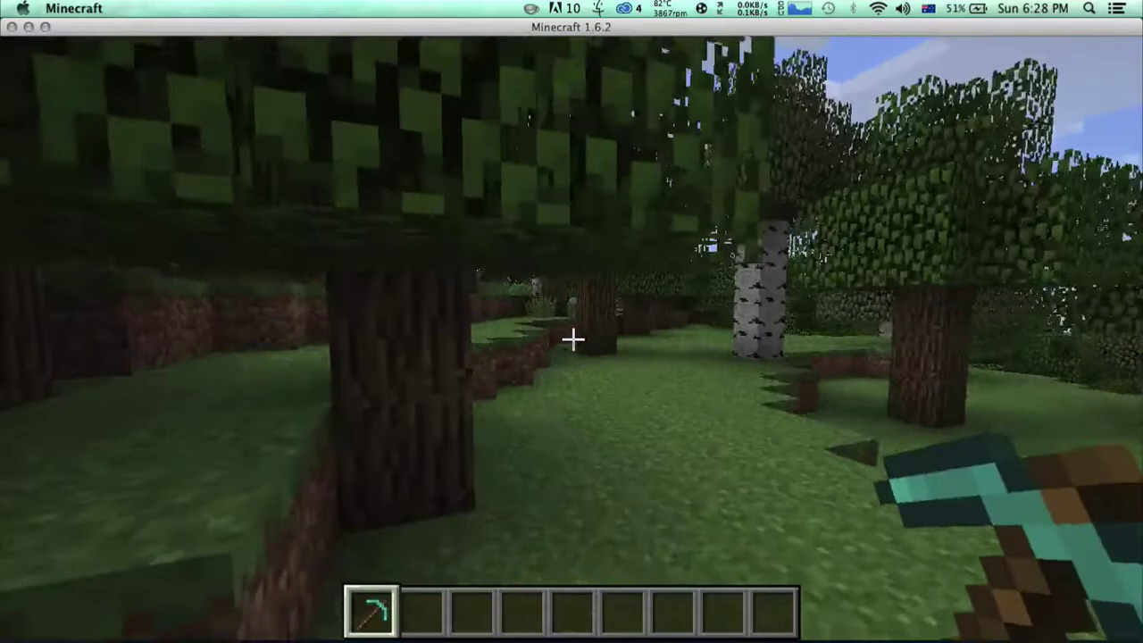
pyautogui.press('w')
# Step: Break the oak tree's trunk blocks with the diamond pickaxe, and mine at the neighbouring trunk as well
pyautogui.click(574, 340)
pyautogui.click(573, 340)
pyautogui.click(573, 339)
pyautogui.click(573, 340)
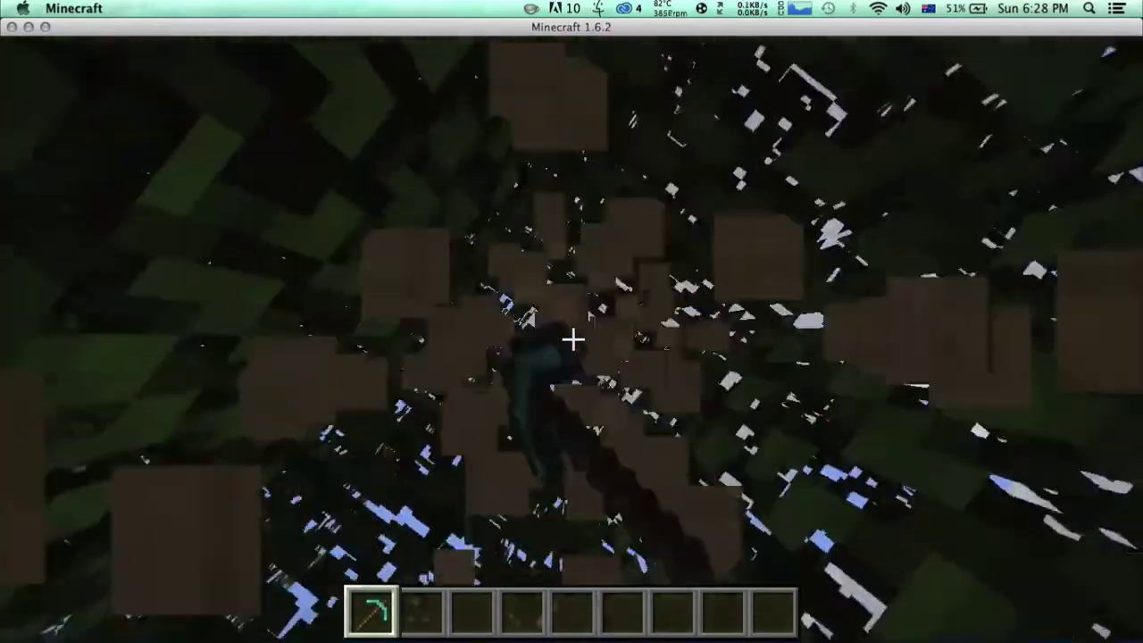
pyautogui.press('w')
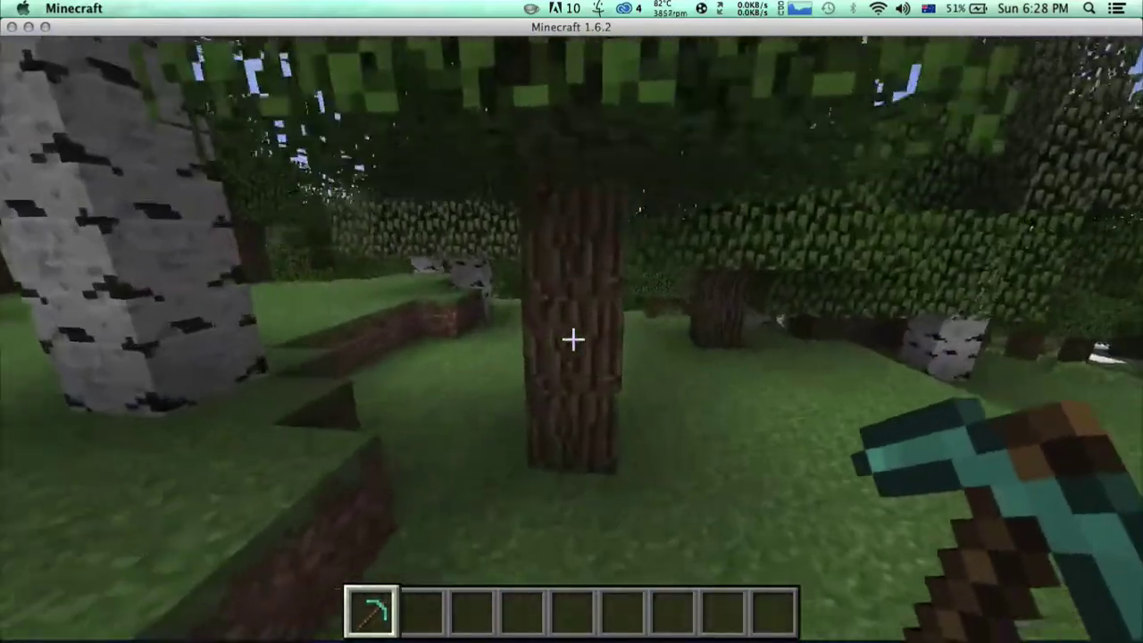
pyautogui.click(573, 338)
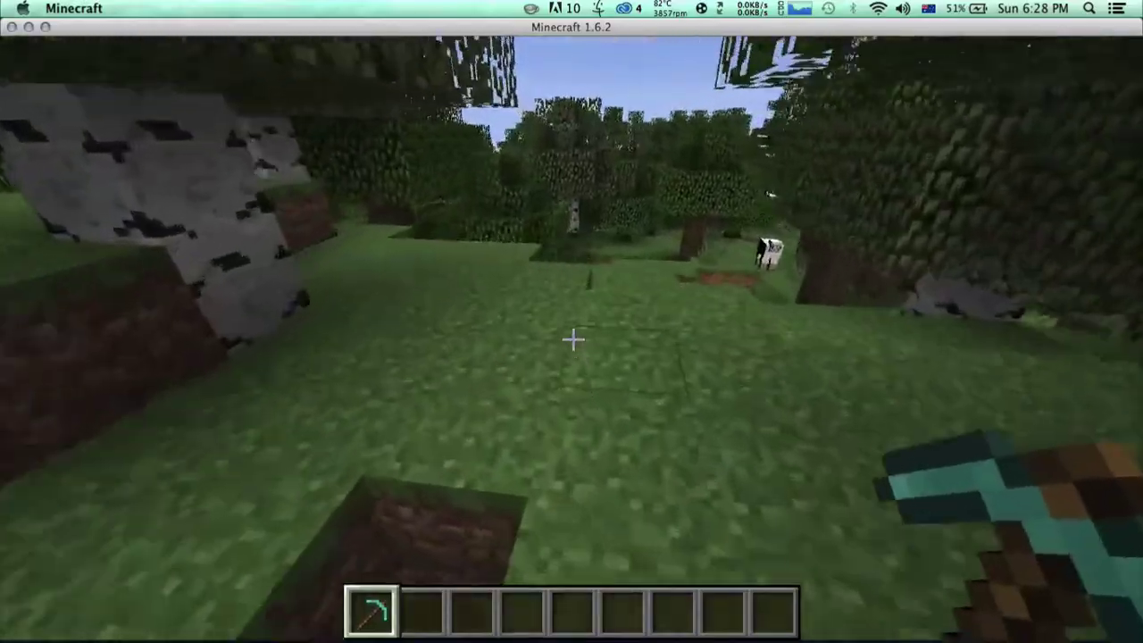
# Step: Save and leave the world to the title screen, and quit the game to the desktop
pyautogui.press('Escape')
pyautogui.click(636, 472)
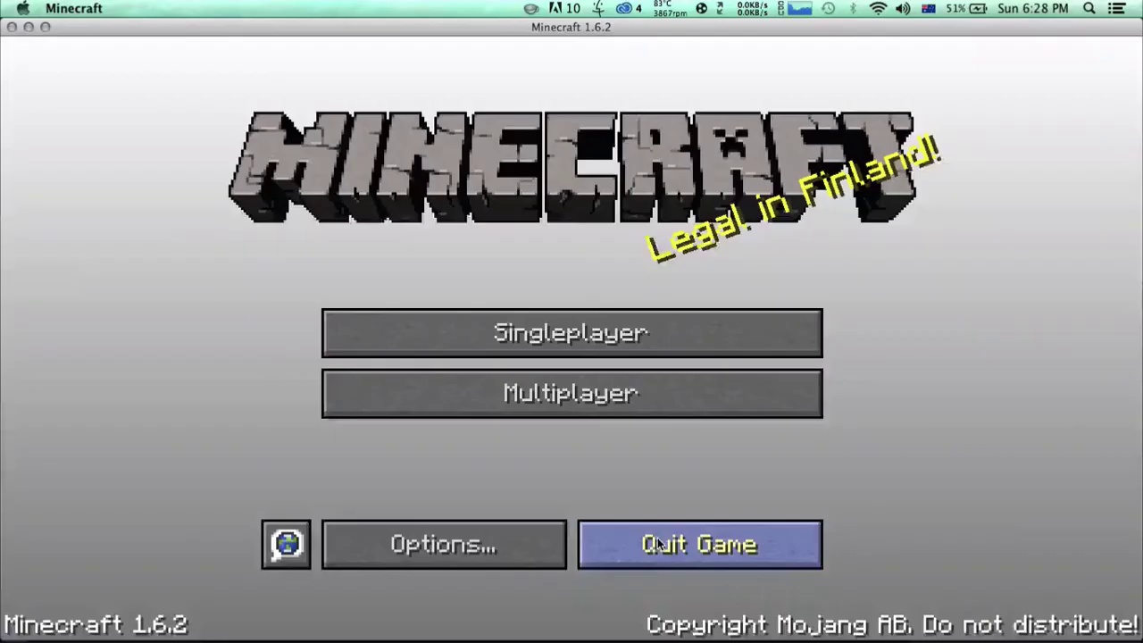
pyautogui.click(670, 549)
pyautogui.moveTo(362, 278); pyautogui.dragTo(563, 455)
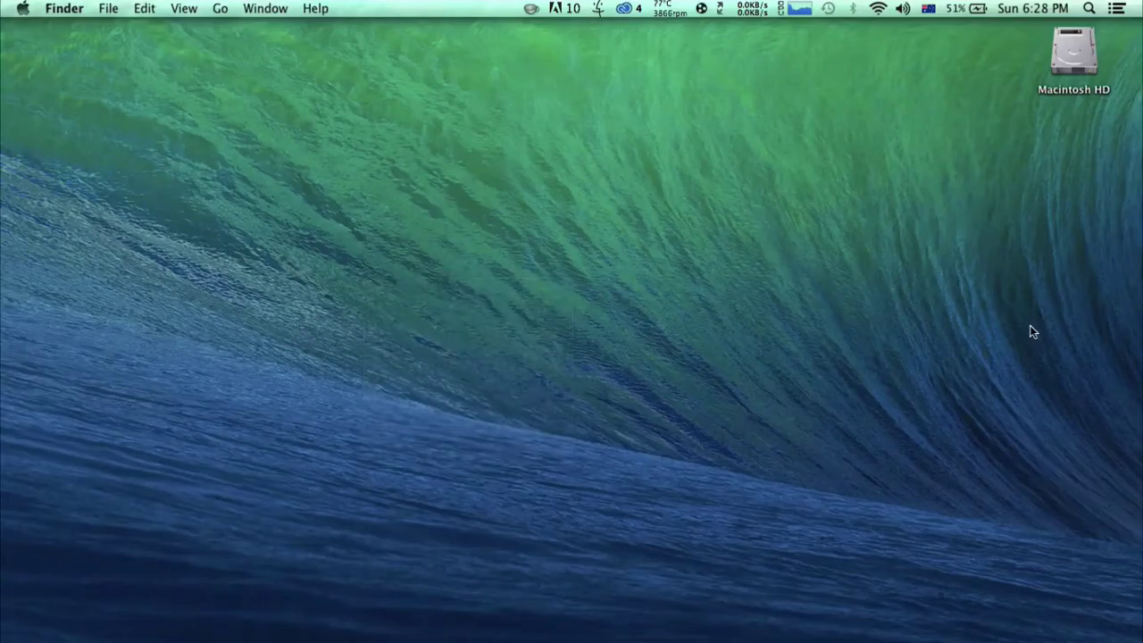